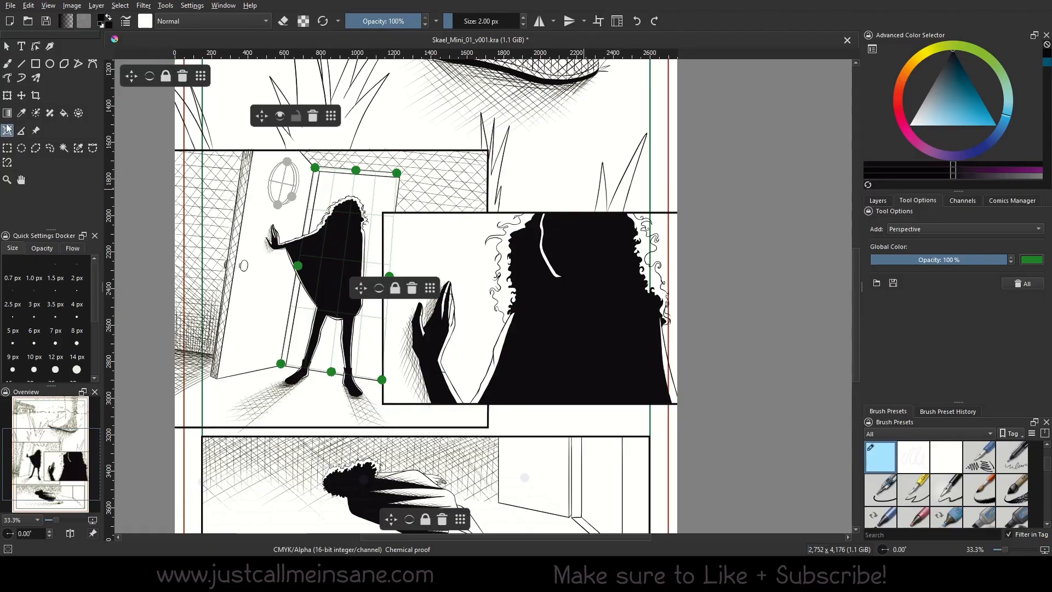
# Step: Change the custom color of the perspective grid over the doorway to the bright blue #00aaff
pyautogui.click(929, 230)
pyautogui.click(935, 228)
pyautogui.click(414, 292)
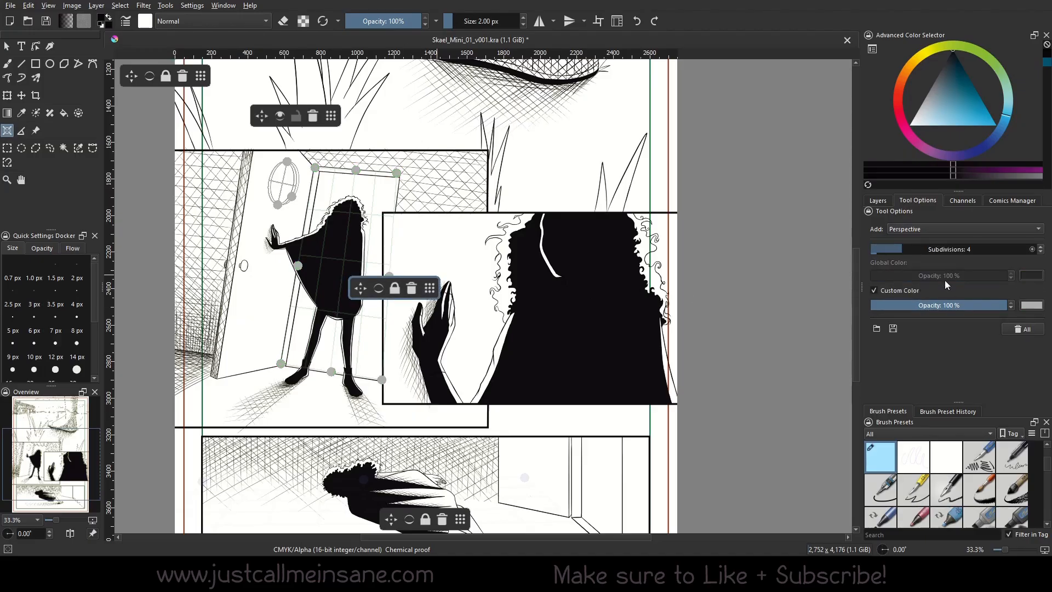
pyautogui.click(1031, 305)
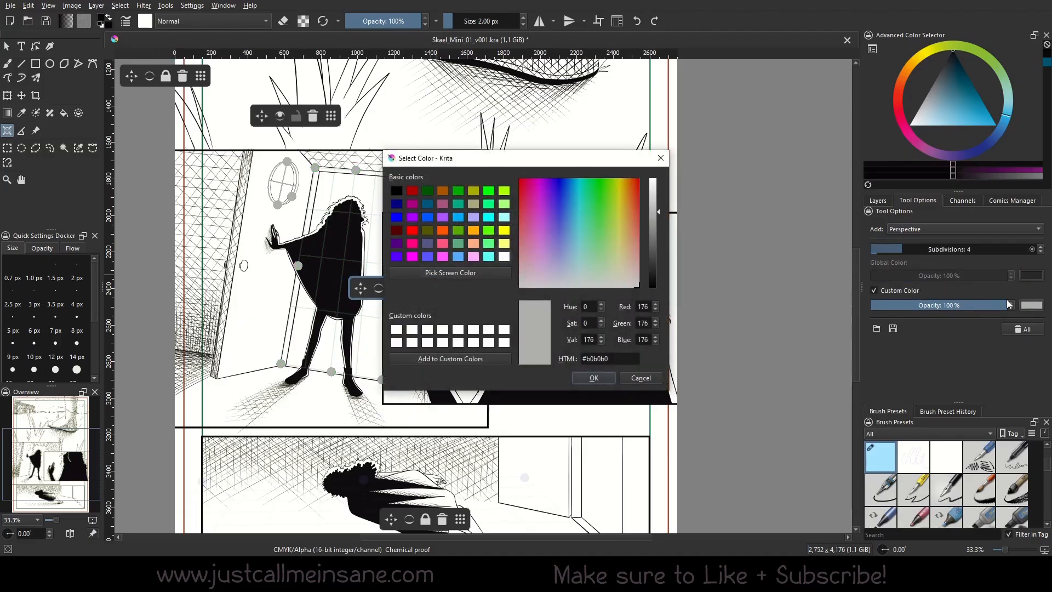
pyautogui.moveTo(624, 200); pyautogui.dragTo(609, 193)
pyautogui.click(458, 217)
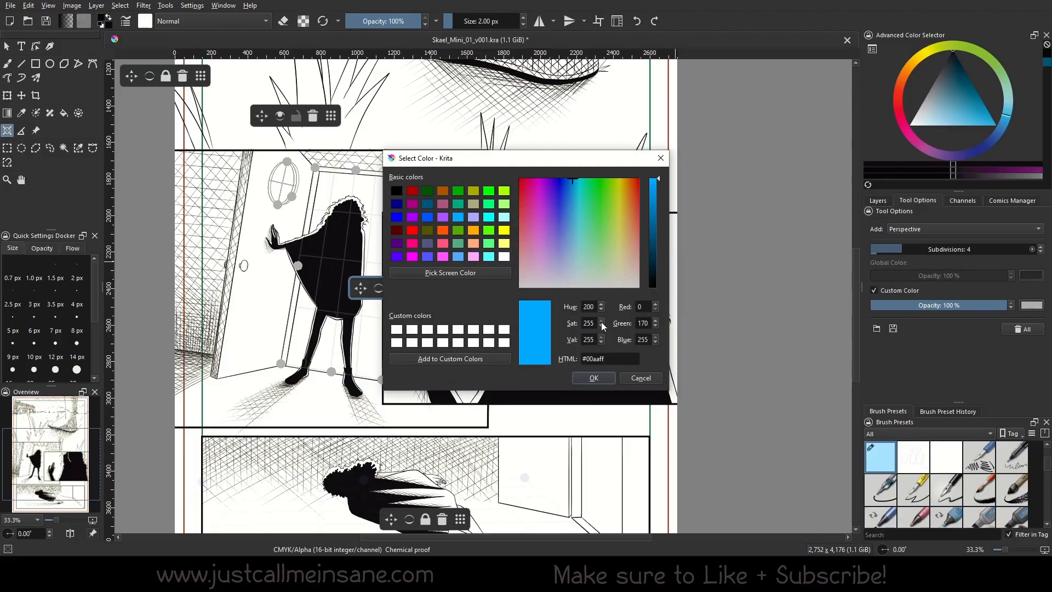
pyautogui.click(604, 376)
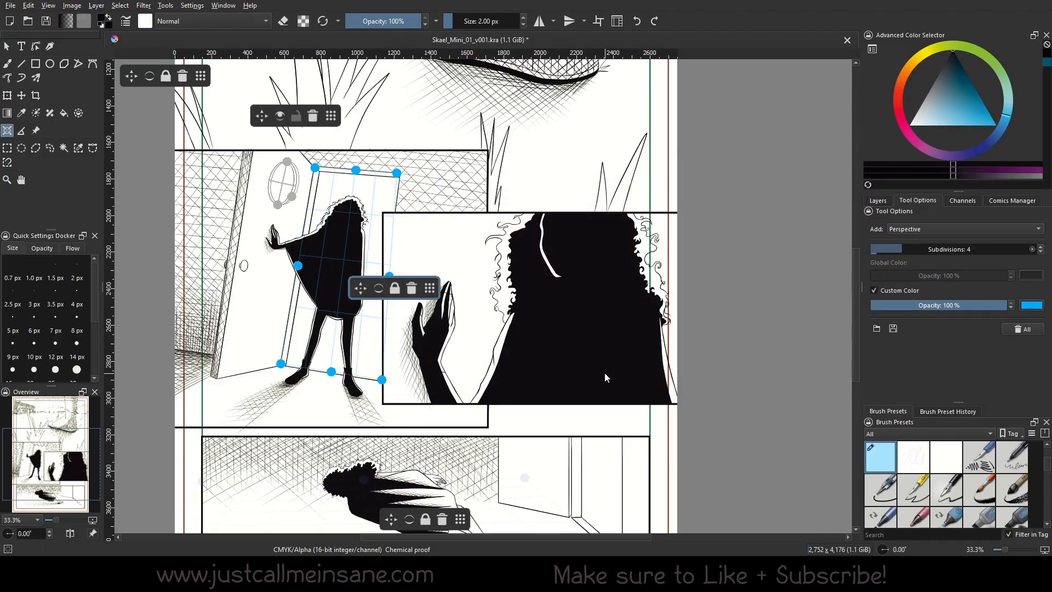
# Step: Move the blue doorway grid's controls up into the space above the close-up panel
pyautogui.scroll(5, 605, 377)
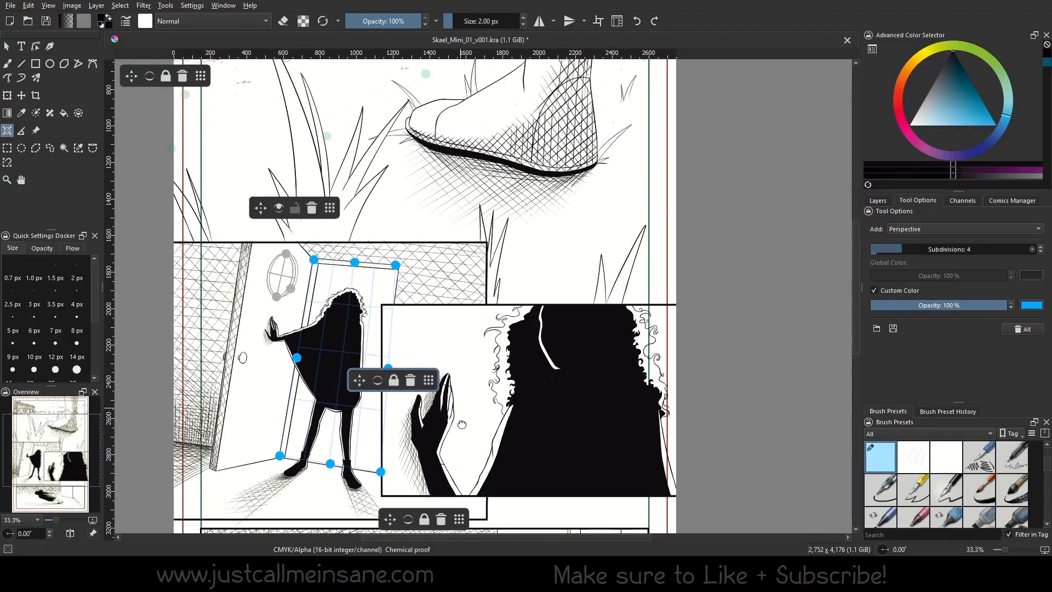
pyautogui.scroll(-7, 525, 371)
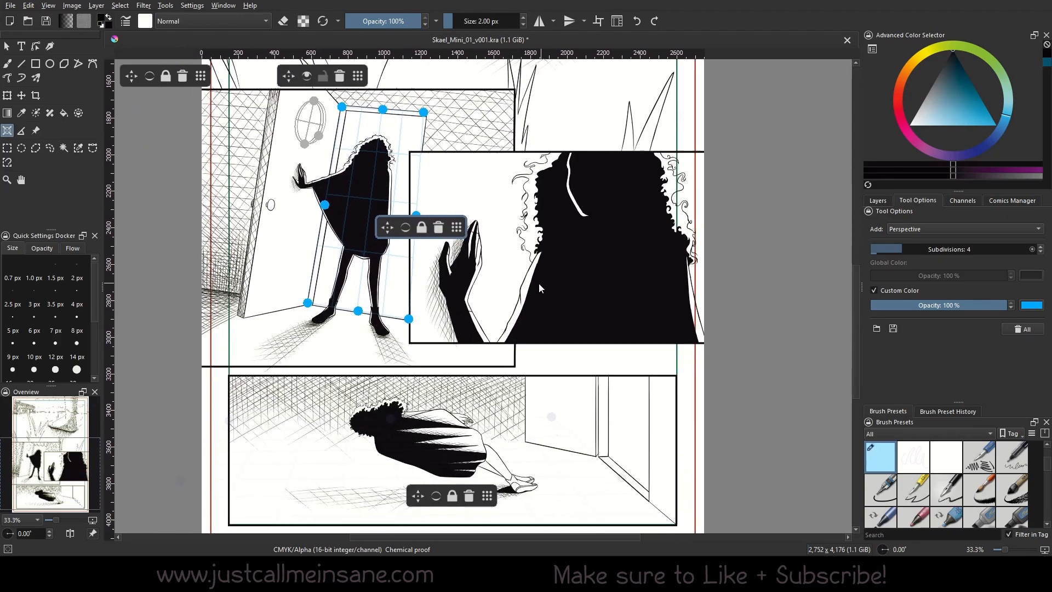
pyautogui.moveTo(531, 316); pyautogui.dragTo(556, 283)
pyautogui.moveTo(665, 288); pyautogui.dragTo(618, 308)
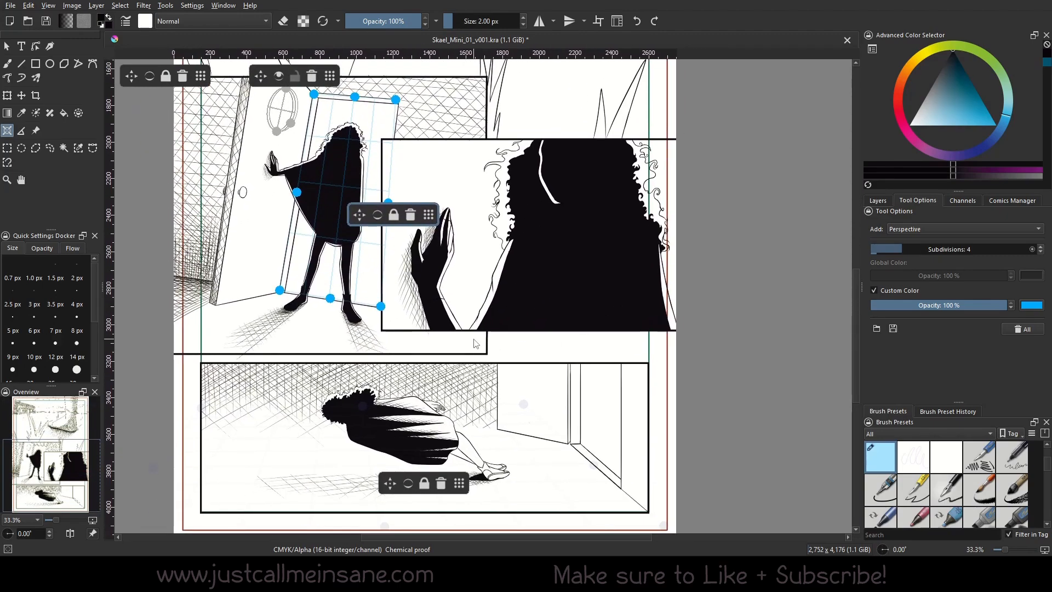
pyautogui.scroll(1, 504, 345)
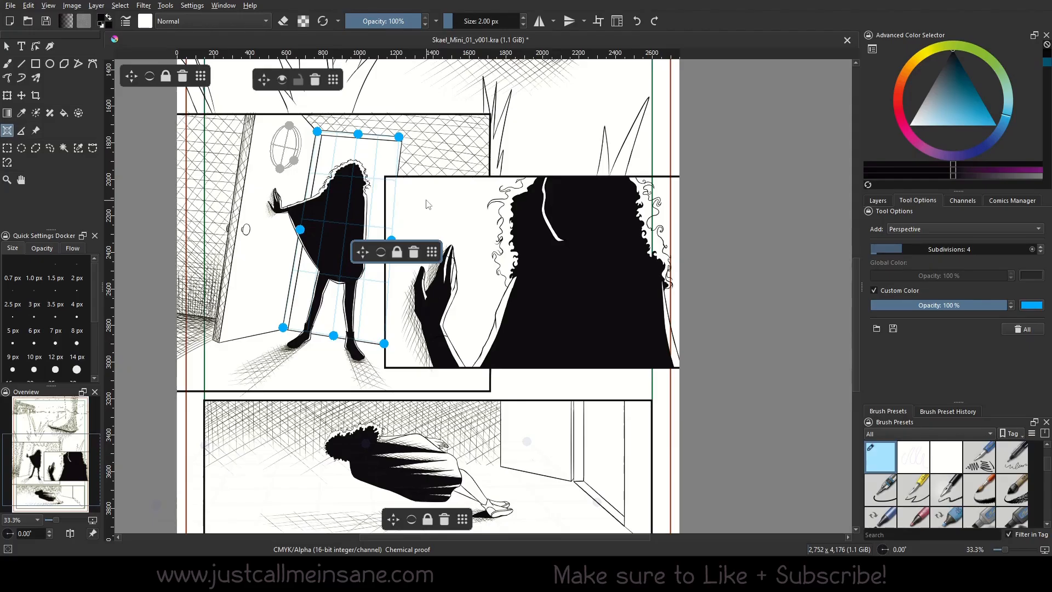
pyautogui.moveTo(431, 251); pyautogui.dragTo(532, 97)
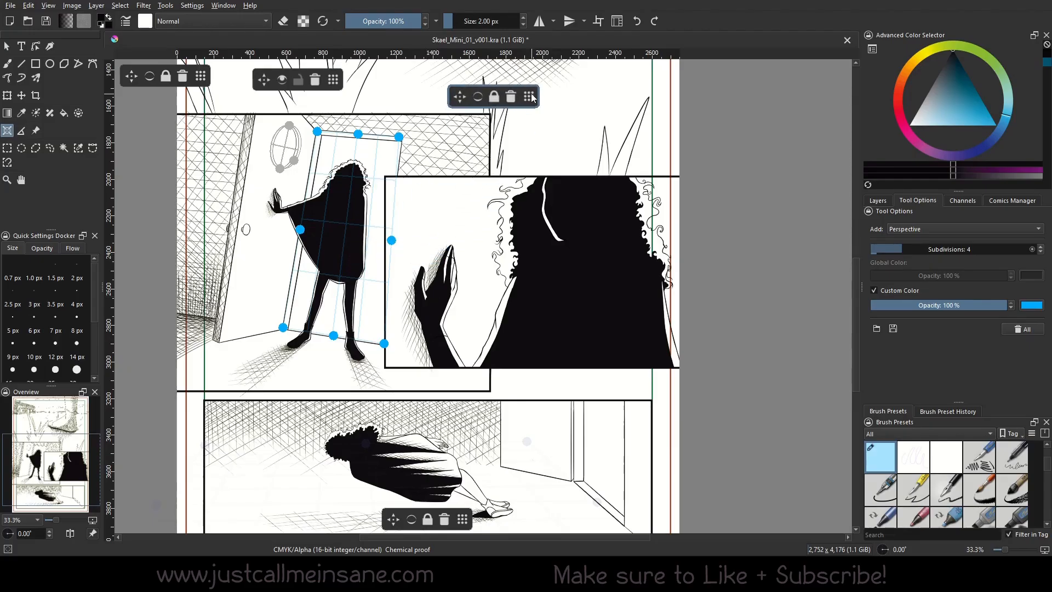
# Step: Place a four-corner perspective grid over the close-up panel, covering the hand and part of the dark silhouette
pyautogui.moveTo(595, 298); pyautogui.dragTo(555, 304)
pyautogui.moveTo(551, 240); pyautogui.dragTo(556, 222)
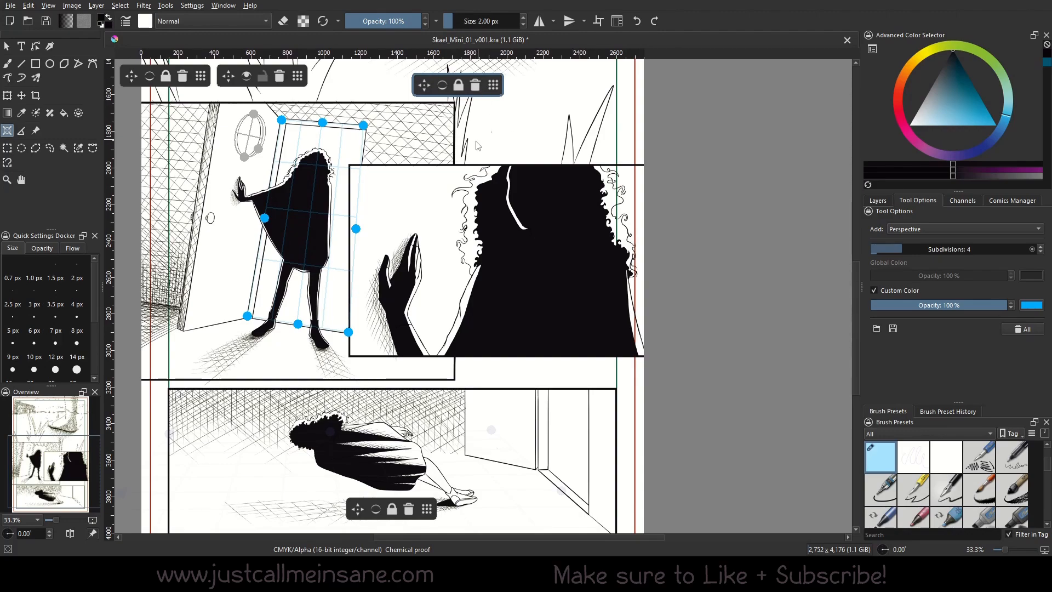
pyautogui.click(409, 127)
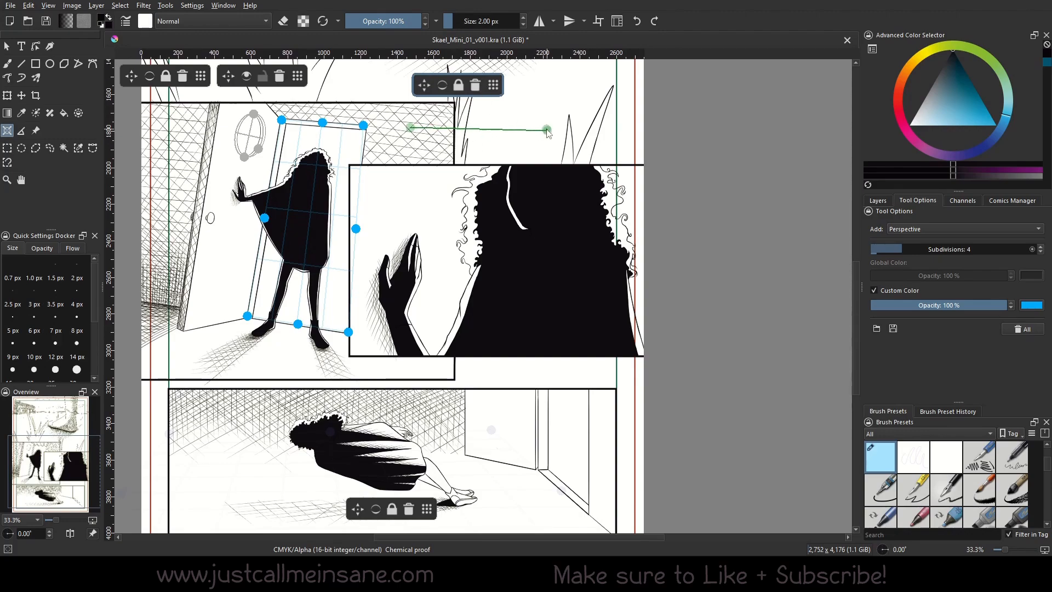
pyautogui.click(546, 130)
pyautogui.click(536, 368)
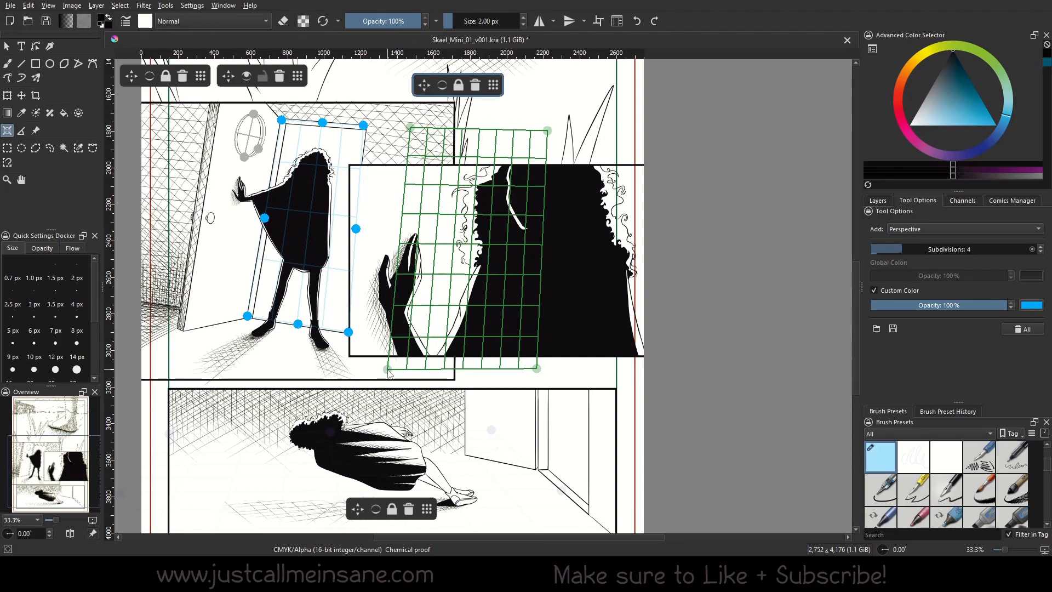
pyautogui.click(395, 224)
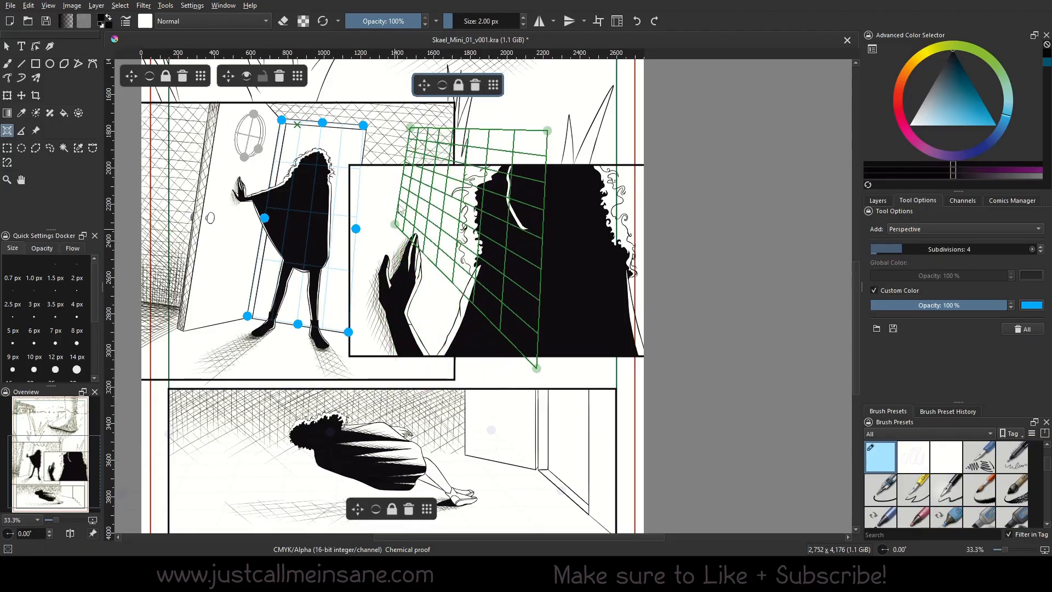
pyautogui.moveTo(395, 223); pyautogui.dragTo(476, 343)
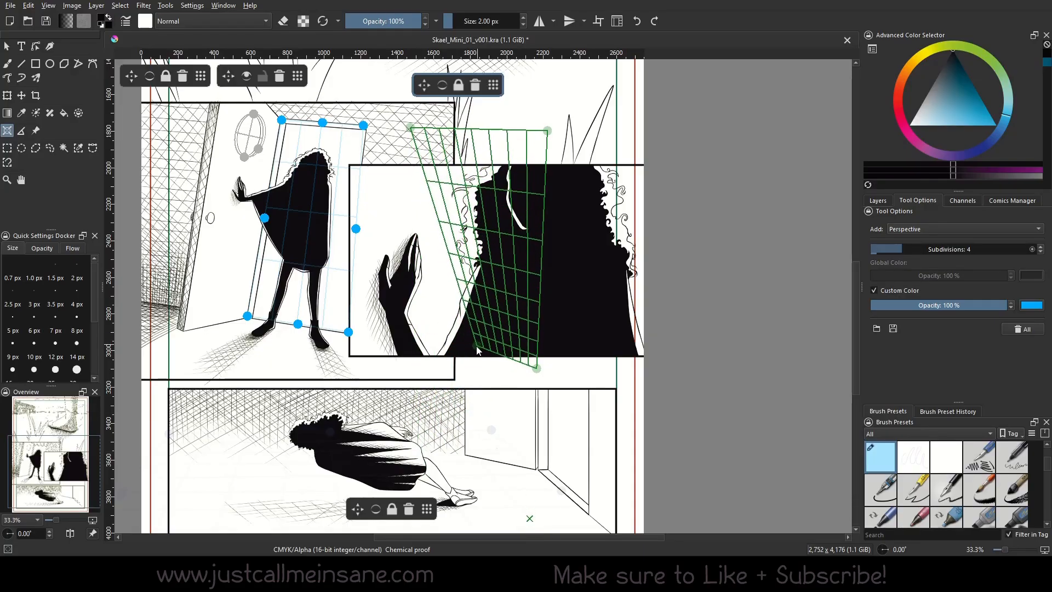
pyautogui.moveTo(475, 346); pyautogui.dragTo(397, 405)
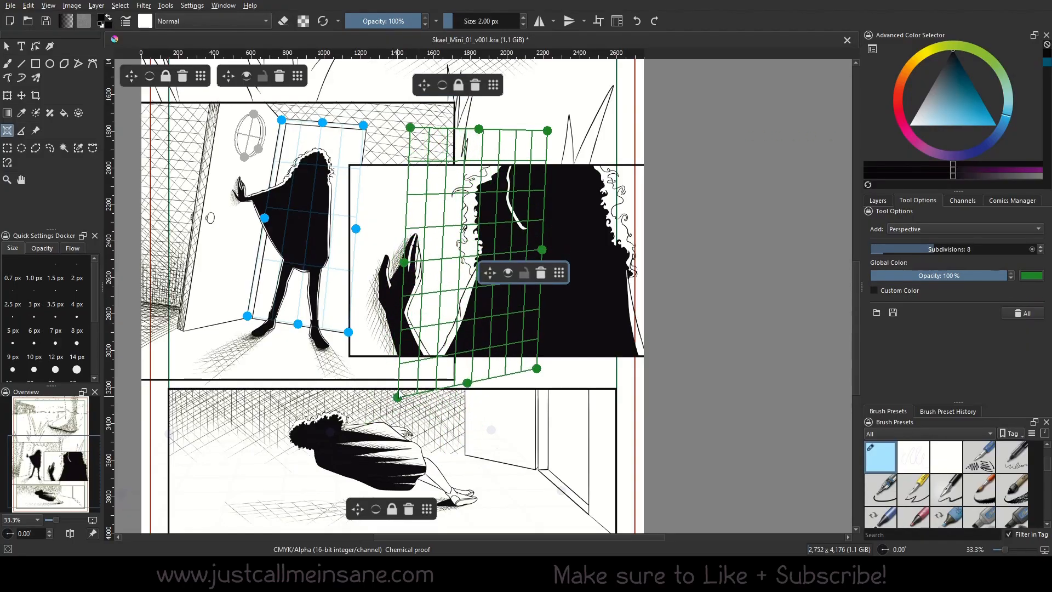
# Step: Reshape the green perspective grid by moving its corners so it tapers from the hand toward the dark silhouette
pyautogui.moveTo(541, 376); pyautogui.dragTo(509, 329)
pyautogui.moveTo(547, 130); pyautogui.dragTo(476, 135)
pyautogui.moveTo(410, 128)
pyautogui.mouseDown()
pyautogui.moveTo(373, 251)
pyautogui.moveTo(404, 114)
pyautogui.mouseUp()
pyautogui.moveTo(478, 136); pyautogui.dragTo(489, 165)
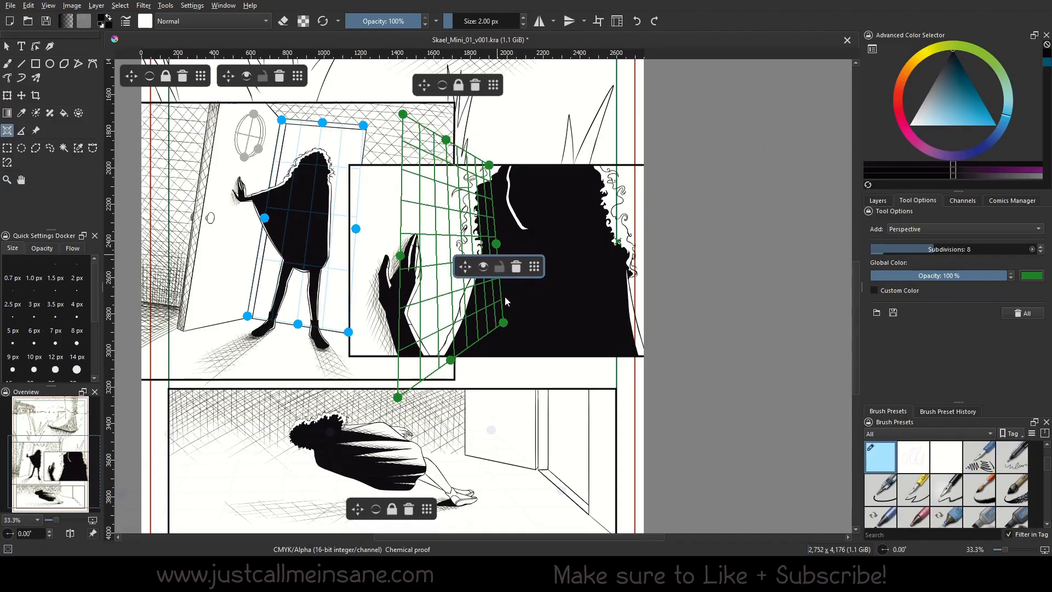
pyautogui.moveTo(504, 322); pyautogui.dragTo(484, 297)
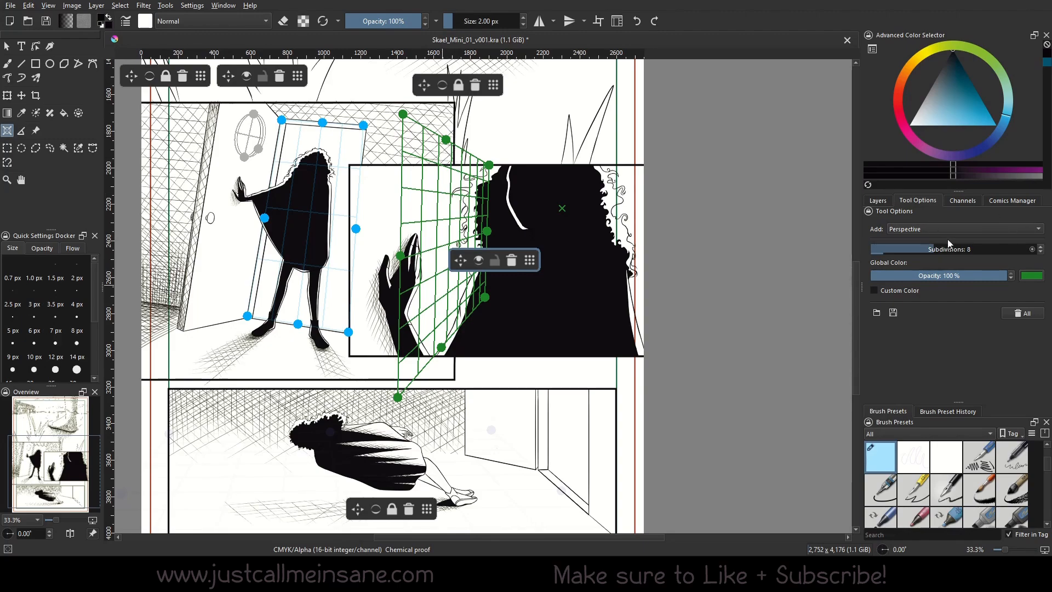
# Step: Reduce the green perspective grid's subdivisions to 0 and raise them to 4
pyautogui.moveTo(936, 249); pyautogui.dragTo(878, 249)
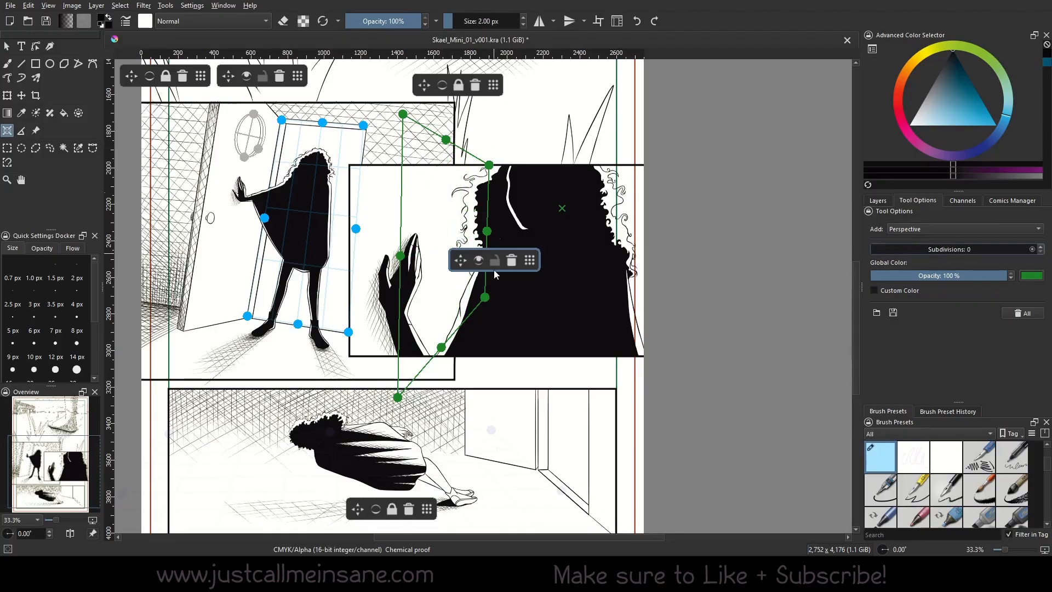
pyautogui.click(878, 250)
pyautogui.click(1040, 246)
pyautogui.click(1040, 247)
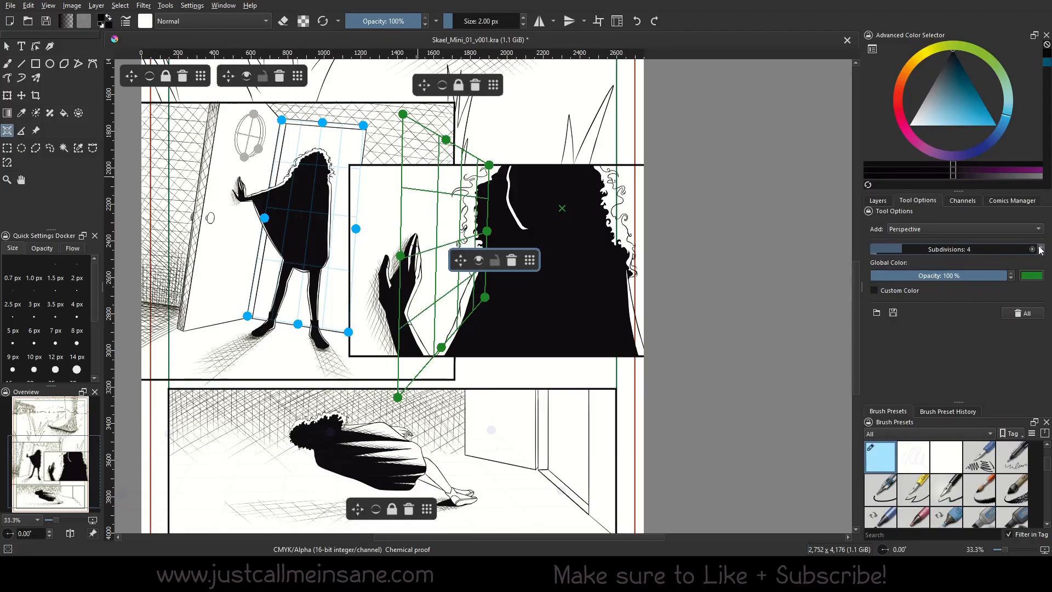
# Step: Try the green perspective grid with 20 and 60 subdivisions and return it to 4
pyautogui.moveTo(911, 250); pyautogui.dragTo(1035, 251)
pyautogui.click(1008, 250)
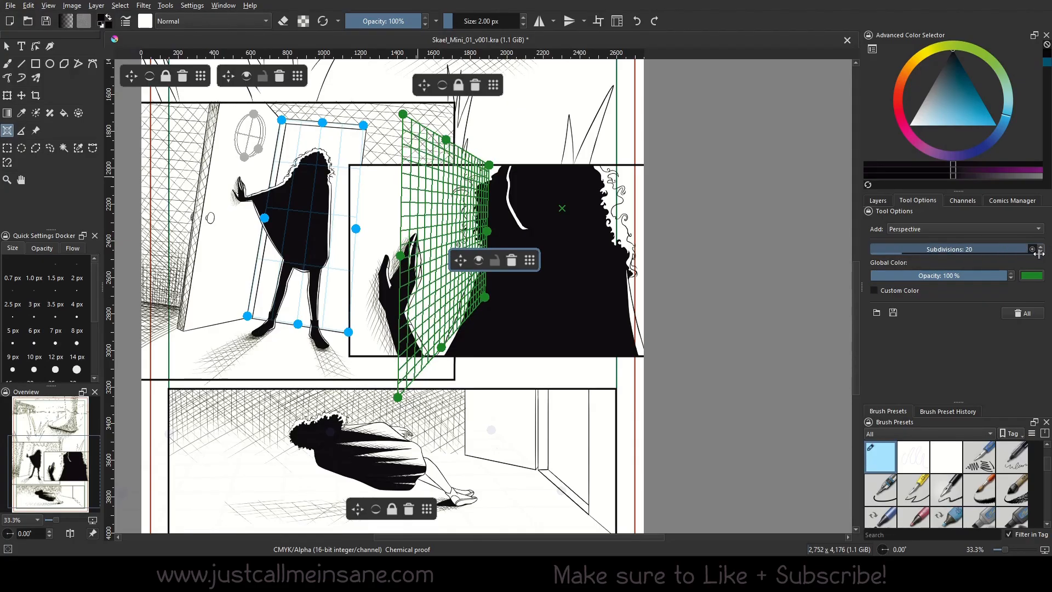
pyautogui.doubleClick(973, 250)
pyautogui.write('60')
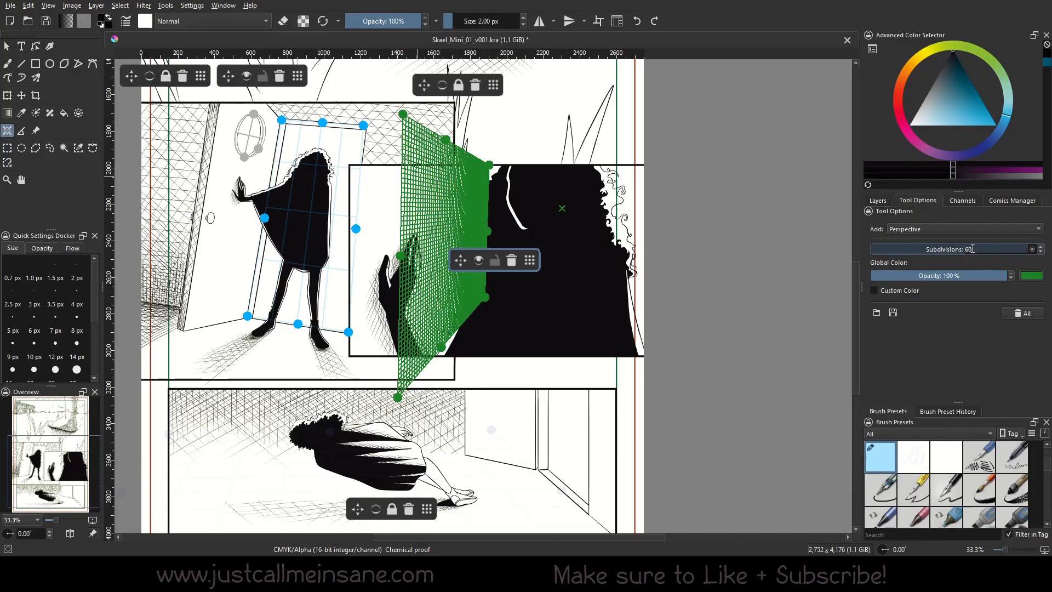
pyautogui.press('Return')
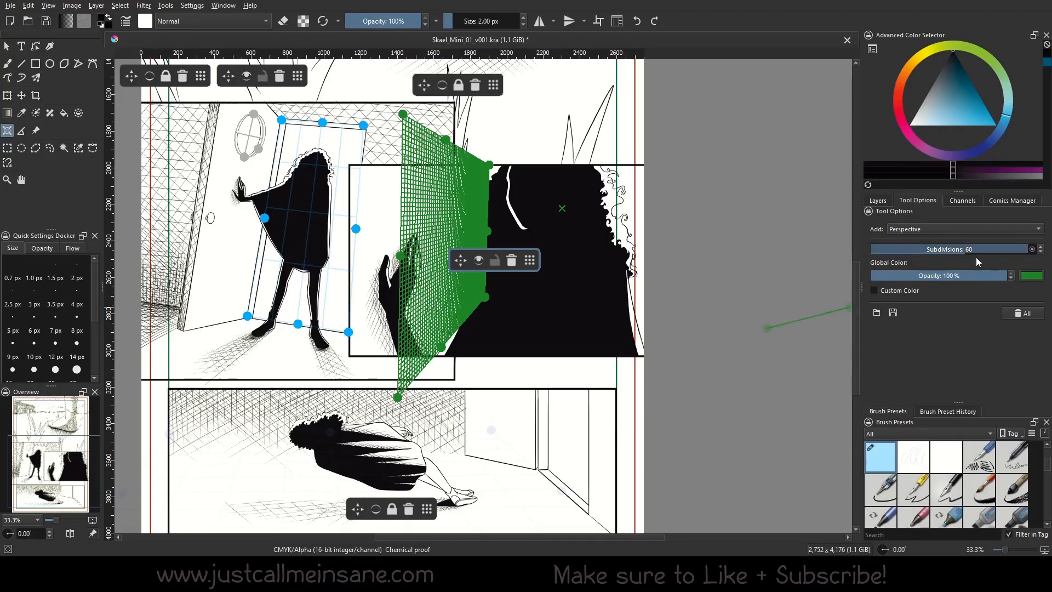
pyautogui.moveTo(975, 252); pyautogui.dragTo(901, 253)
pyautogui.click(745, 282)
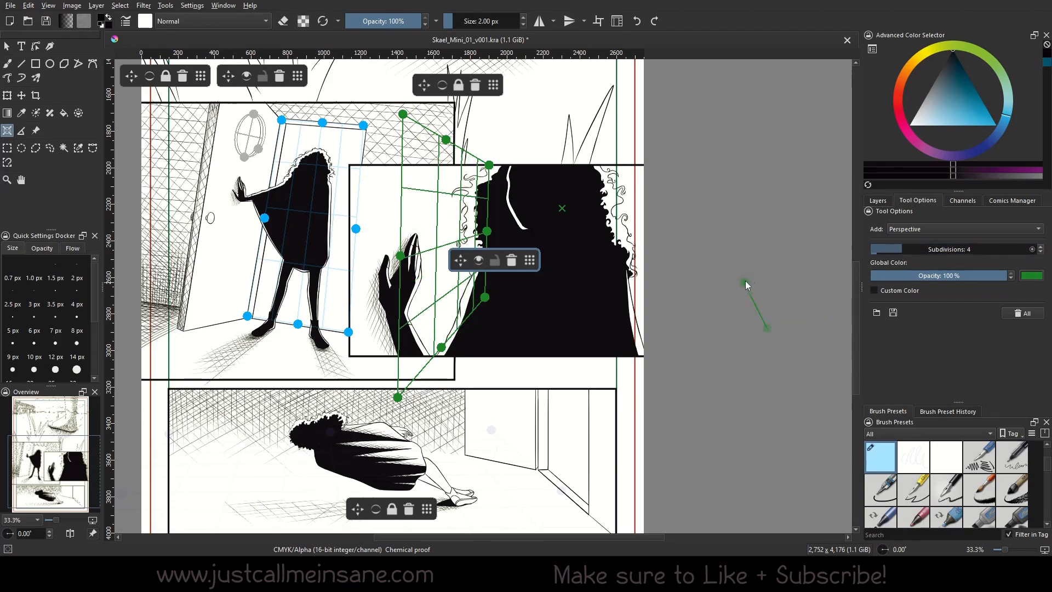
pyautogui.click(782, 246)
pyautogui.click(797, 280)
pyautogui.click(823, 305)
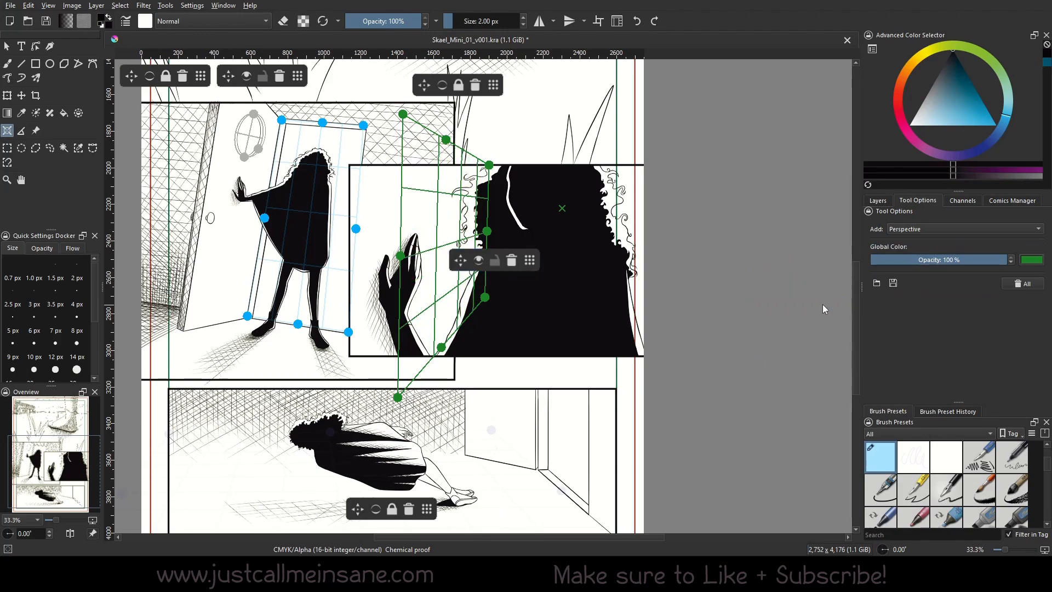
# Step: Delete the green perspective grid from the close-up panel
pyautogui.moveTo(550, 300); pyautogui.dragTo(619, 262)
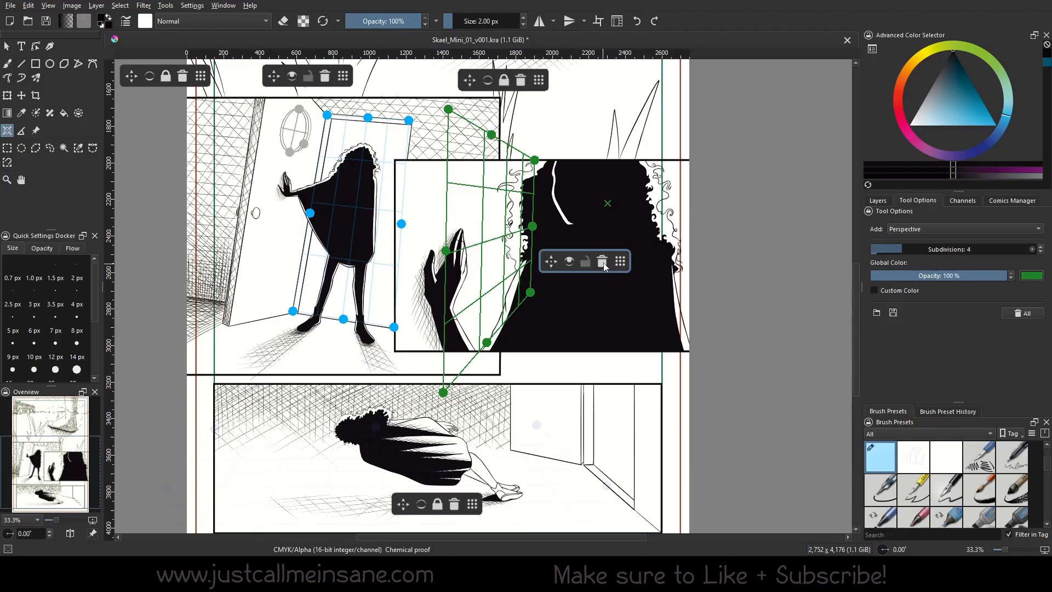
pyautogui.click(602, 263)
pyautogui.moveTo(582, 404); pyautogui.dragTo(568, 338)
pyautogui.moveTo(397, 290); pyautogui.dragTo(436, 386)
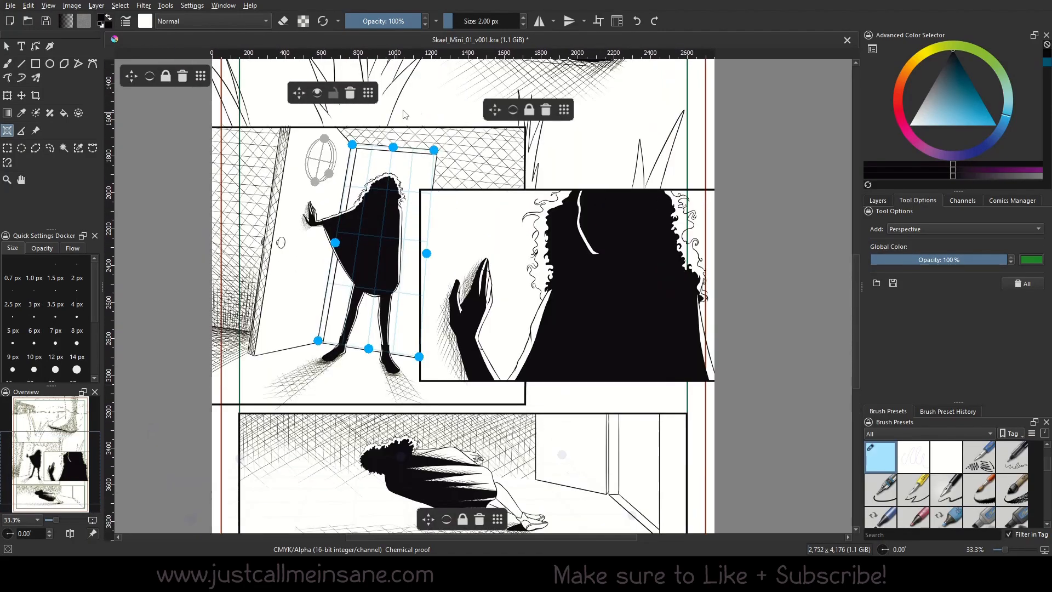
# Step: Move the blue doorway grid's controls just above the hand in the close-up panel and unlock the grid
pyautogui.moveTo(564, 110); pyautogui.dragTo(527, 240)
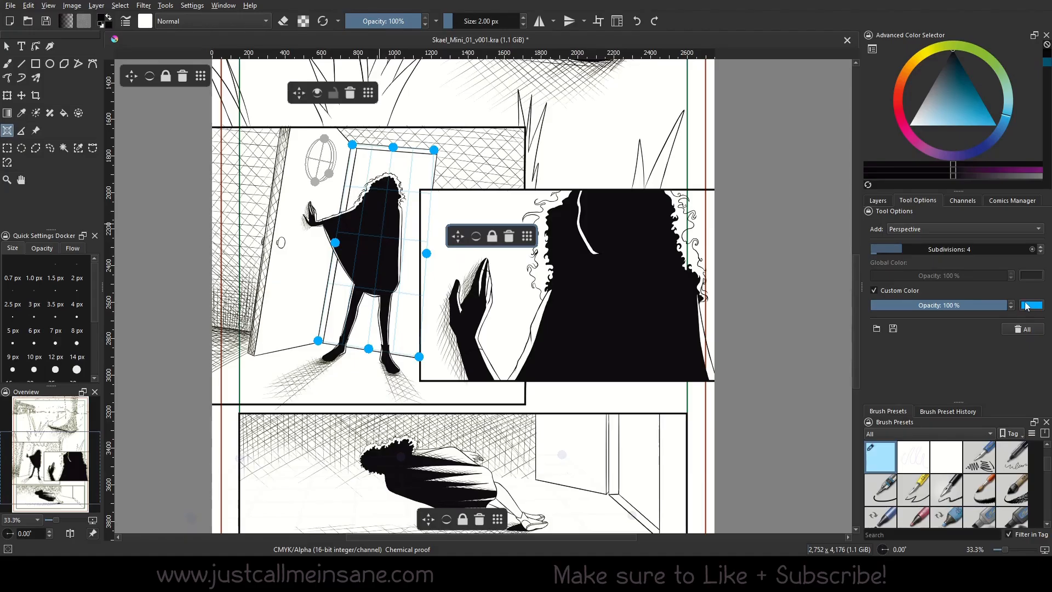
pyautogui.click(493, 236)
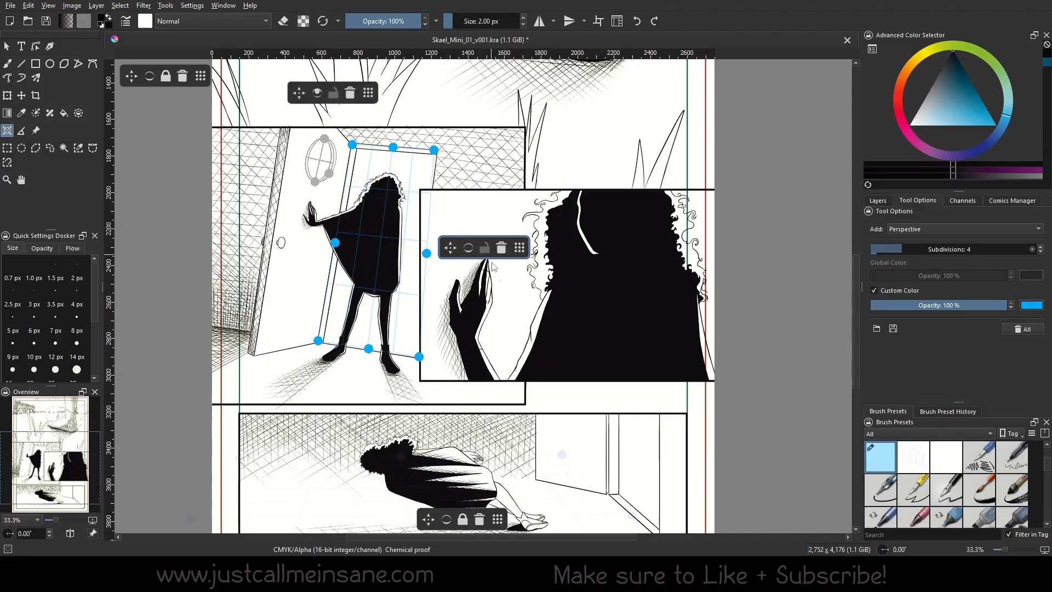
pyautogui.moveTo(519, 248); pyautogui.dragTo(521, 241)
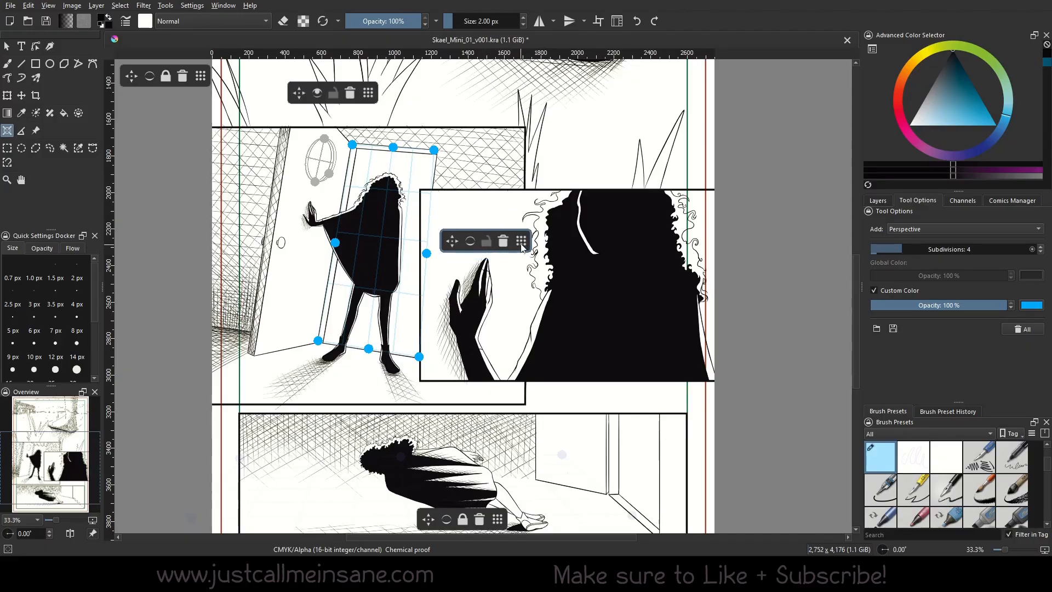
pyautogui.moveTo(523, 241); pyautogui.dragTo(541, 234)
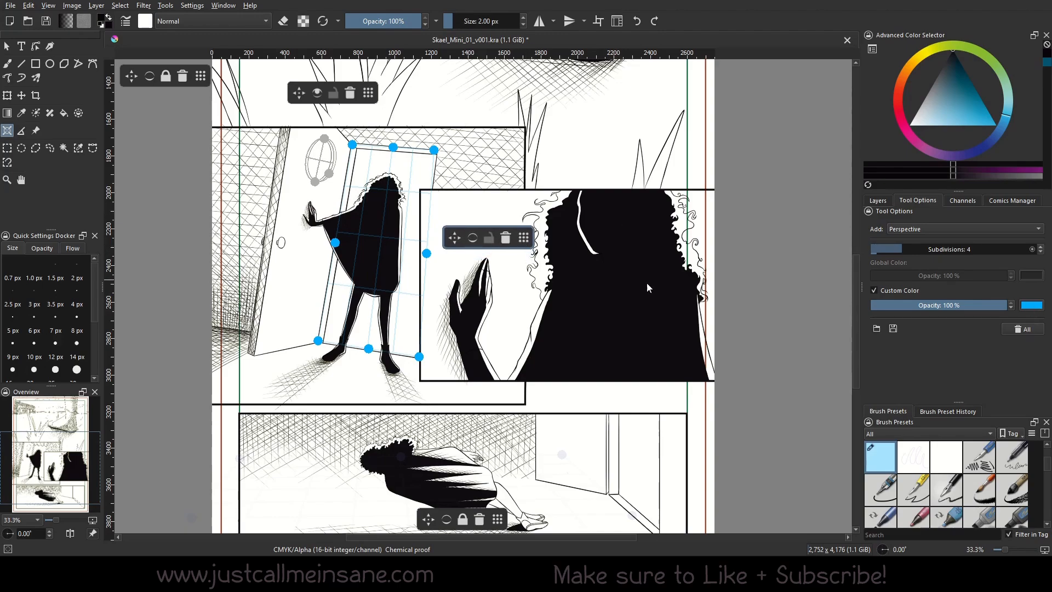
# Step: Turn on visibility for the blue doorway grid and shift its controls toward the dark silhouette
pyautogui.moveTo(563, 280); pyautogui.dragTo(606, 360)
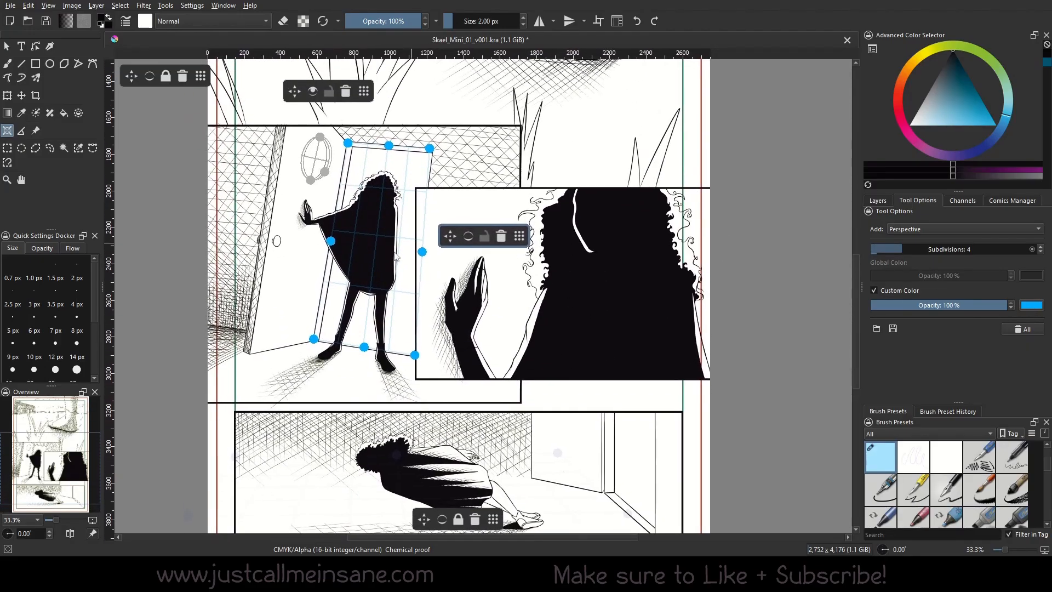
pyautogui.click(366, 92)
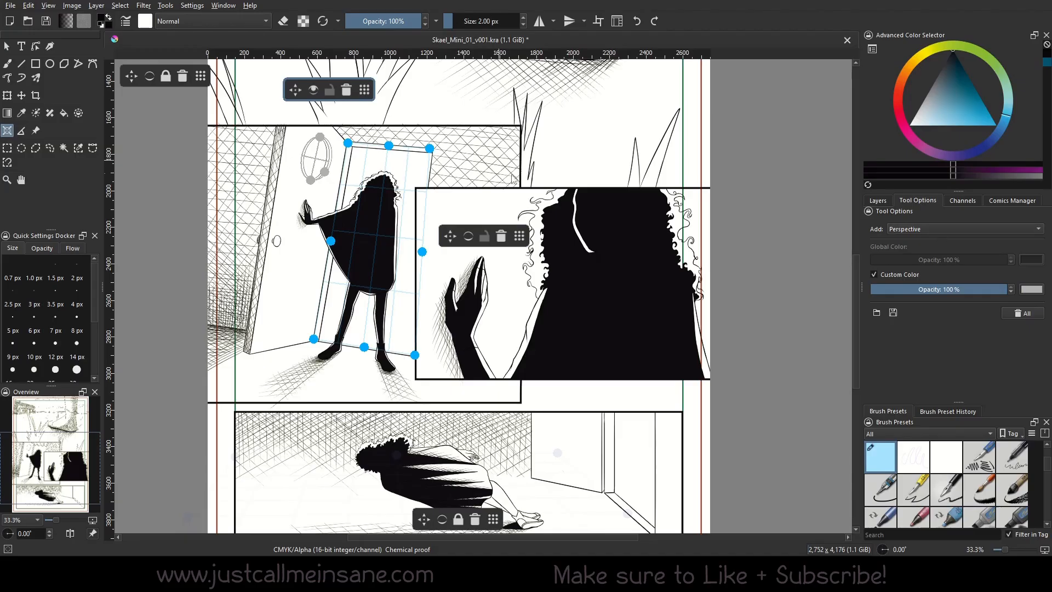
pyautogui.click(521, 236)
pyautogui.moveTo(521, 236); pyautogui.dragTo(530, 235)
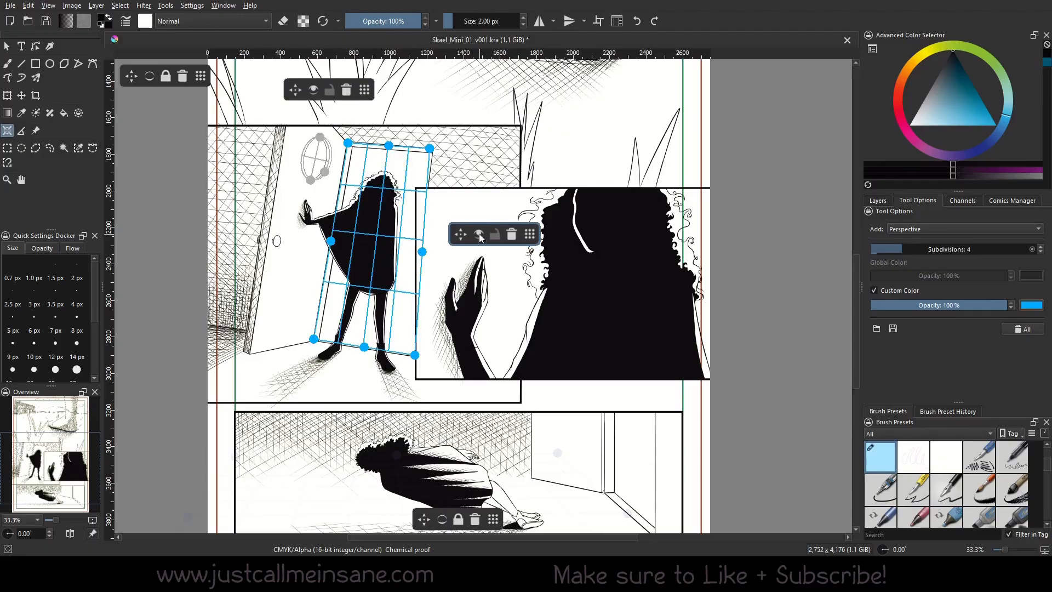
pyautogui.moveTo(529, 235); pyautogui.dragTo(553, 221)
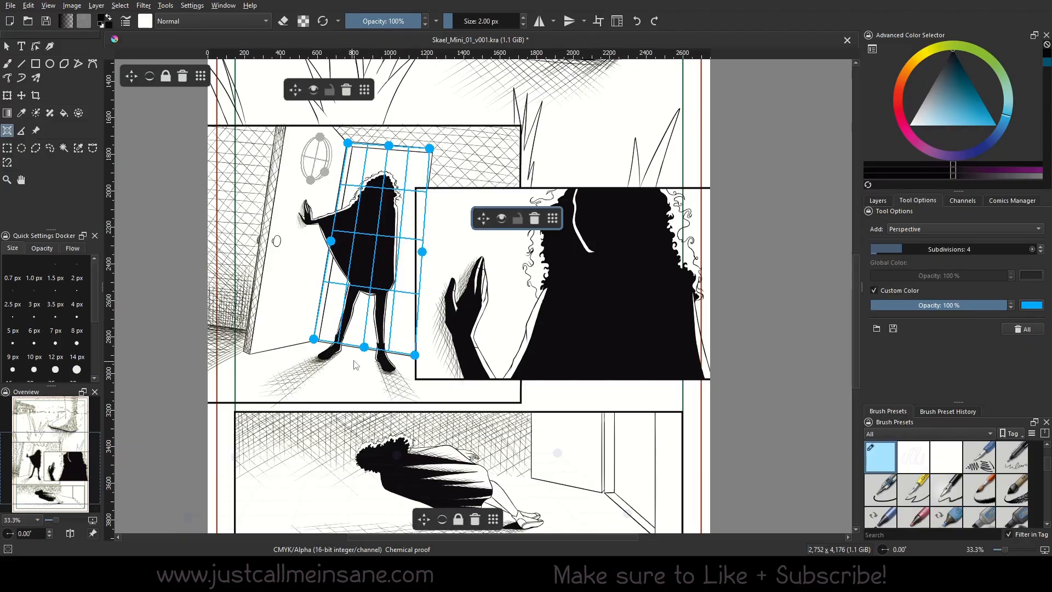
# Step: Extend a new perspective grid from the doorway grid's bottom edge across the floor and into the lower panel
pyautogui.moveTo(364, 346); pyautogui.dragTo(305, 454)
pyautogui.moveTo(455, 355); pyautogui.dragTo(465, 319)
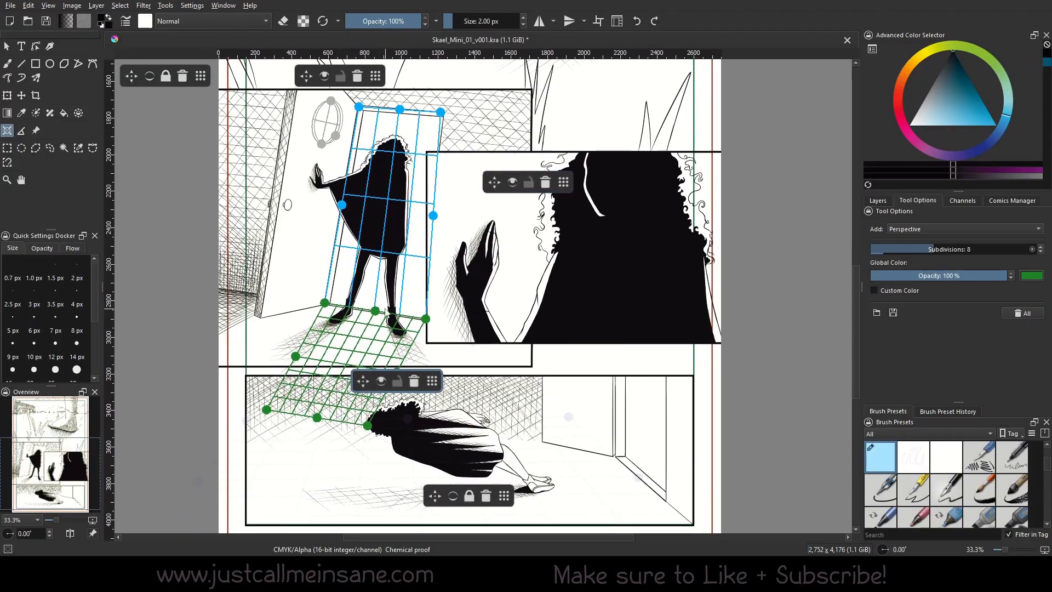
# Step: Move the green floor grid's controls beside the page and stretch its outer corners past the page edge and across the lower panel
pyautogui.moveTo(432, 381); pyautogui.dragTo(190, 343)
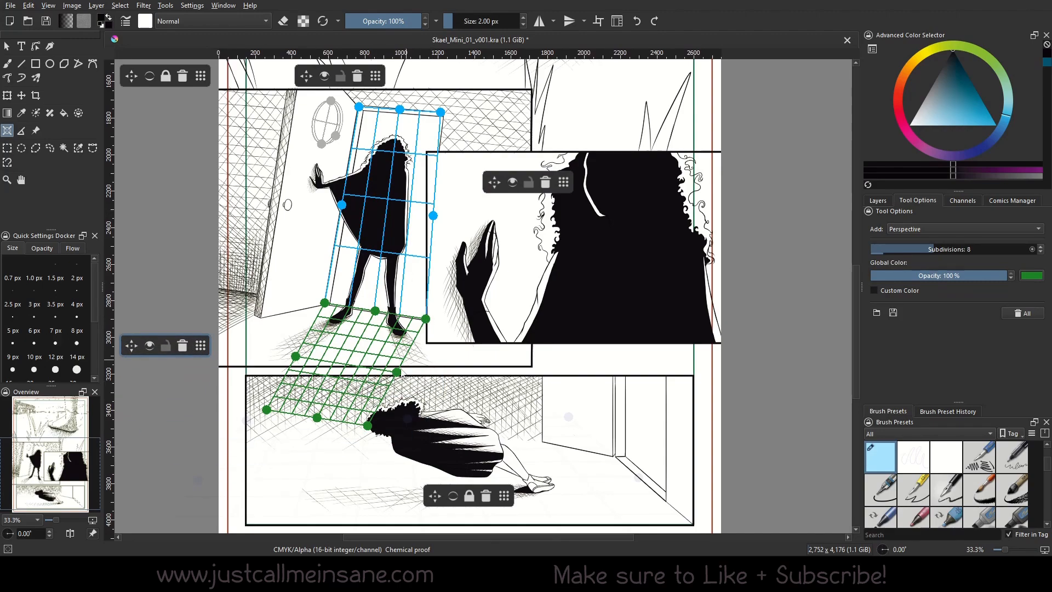
pyautogui.moveTo(368, 425); pyautogui.dragTo(566, 420)
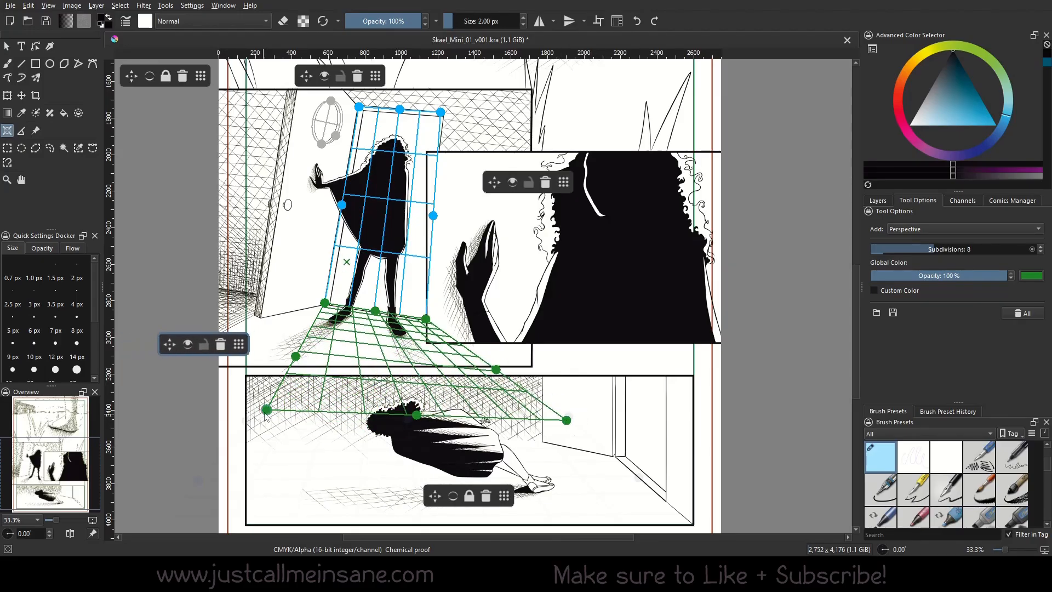
pyautogui.moveTo(266, 412); pyautogui.dragTo(103, 349)
pyautogui.moveTo(589, 420); pyautogui.dragTo(657, 439)
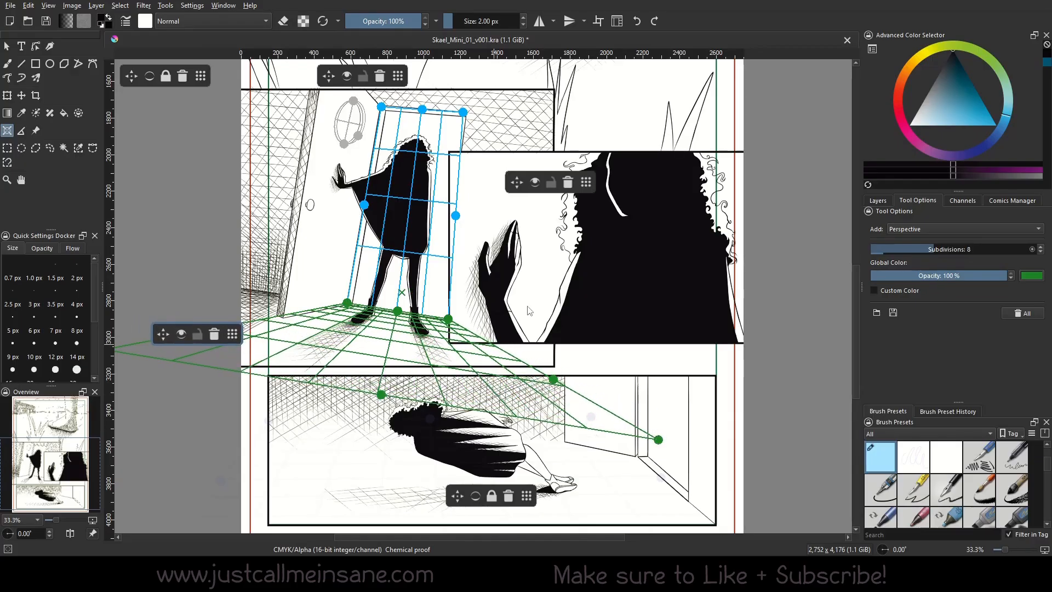
pyautogui.moveTo(429, 378); pyautogui.dragTo(521, 378)
pyautogui.moveTo(195, 350); pyautogui.dragTo(147, 369)
pyautogui.moveTo(732, 330); pyautogui.dragTo(674, 313)
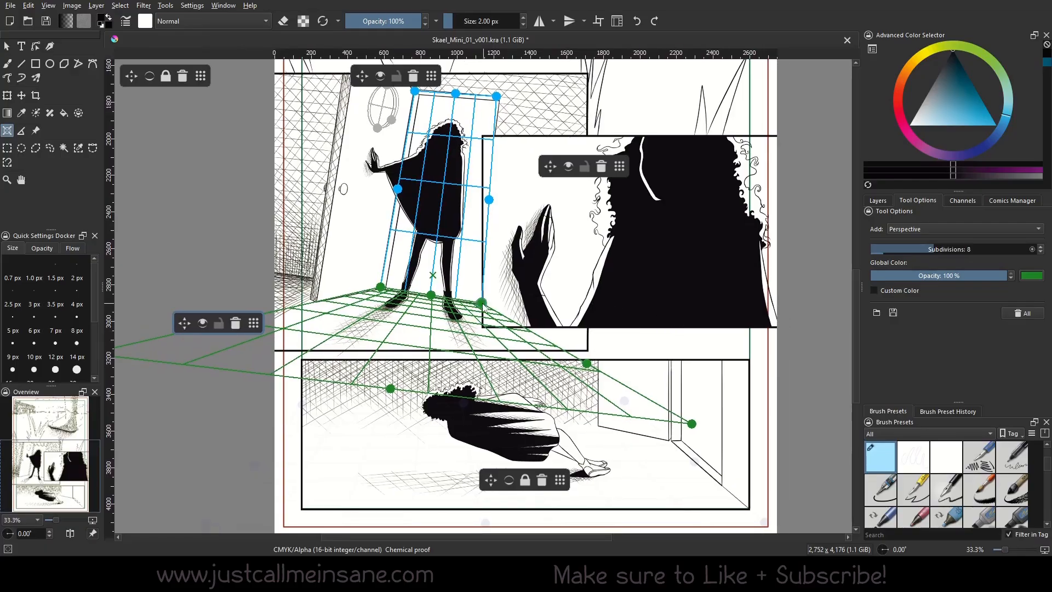
# Step: Widen the blue doorway grid by moving its four corners out to the side edges of the doorway panel
pyautogui.moveTo(482, 303); pyautogui.dragTo(587, 322)
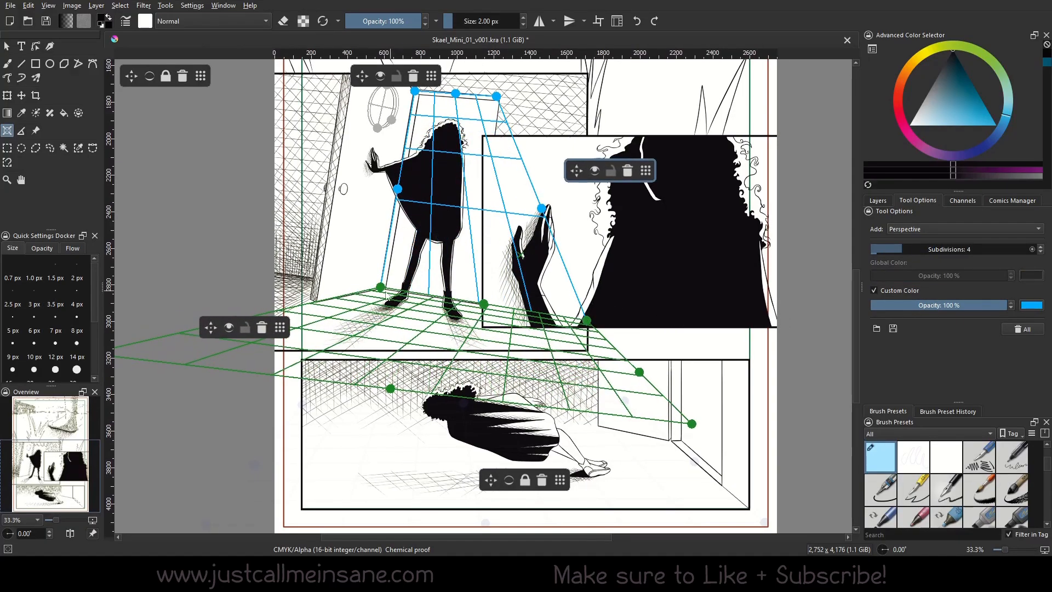
pyautogui.moveTo(381, 287); pyautogui.dragTo(275, 272)
pyautogui.moveTo(496, 96); pyautogui.dragTo(587, 72)
pyautogui.moveTo(415, 91); pyautogui.dragTo(279, 59)
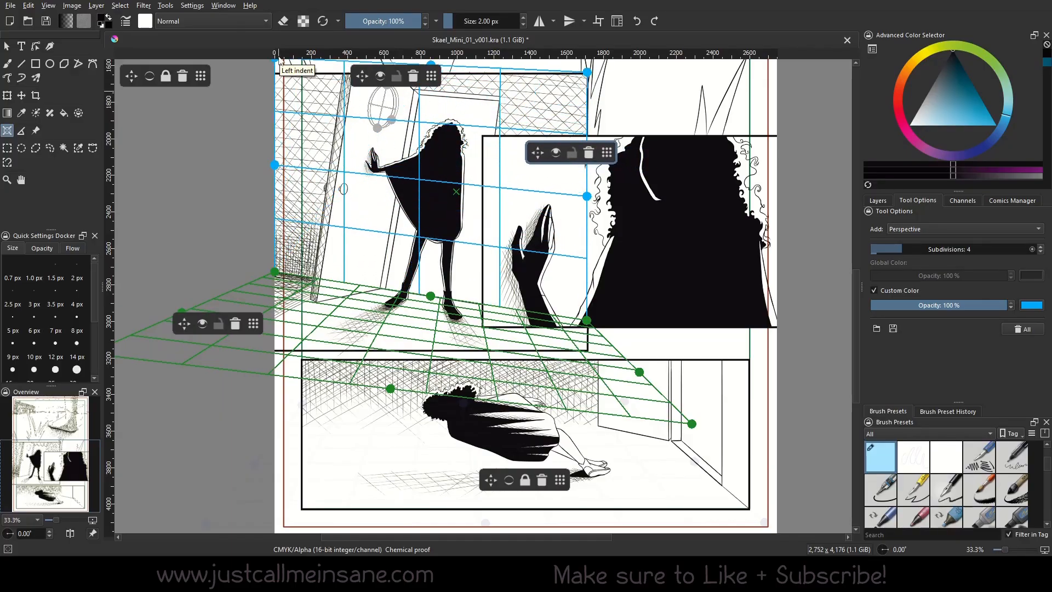
# Step: Raise the blue grid's two upper corners above the doorway panel and shift them so its sides slant like the door frame
pyautogui.scroll(3, 334, 82)
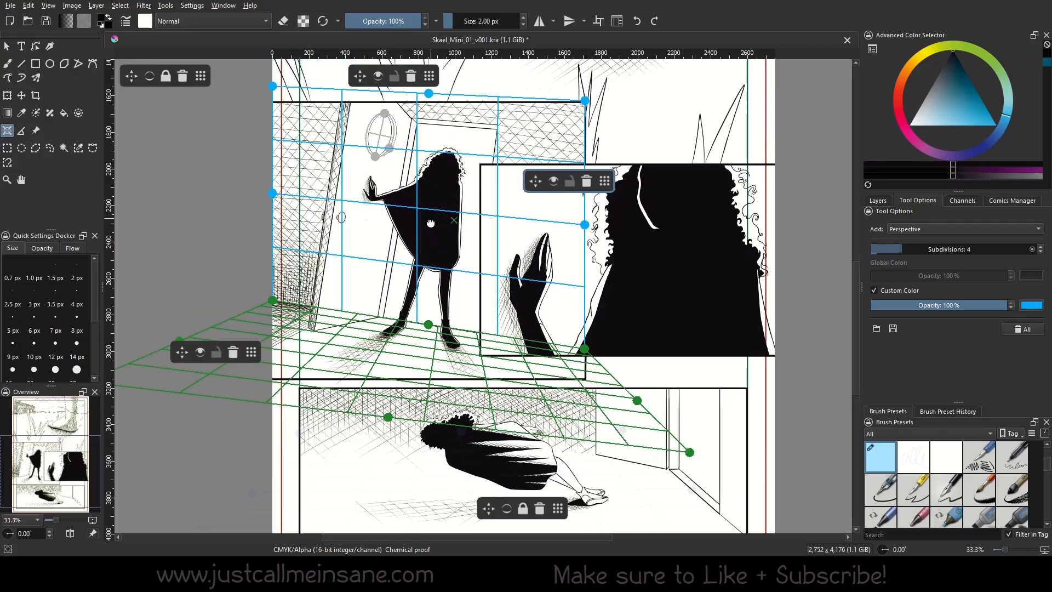
pyautogui.moveTo(274, 142); pyautogui.dragTo(308, 123)
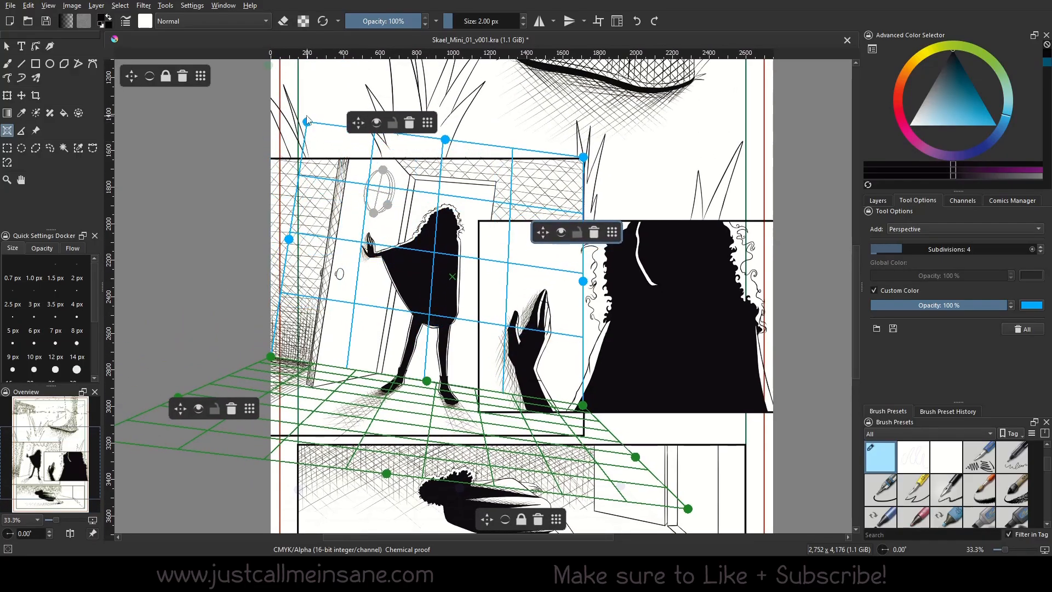
pyautogui.scroll(-1, 306, 119)
pyautogui.moveTo(590, 134); pyautogui.dragTo(622, 131)
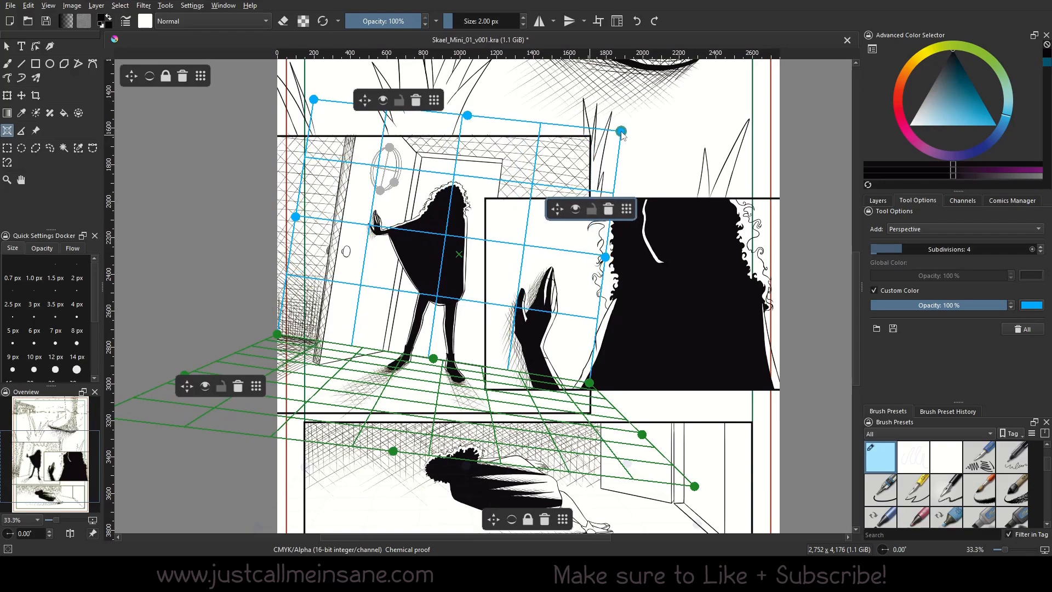
# Step: Lower the floor grid's outer corner onto the lower panel's wall corner and set the grid's subdivisions to 4
pyautogui.scroll(-2, 698, 341)
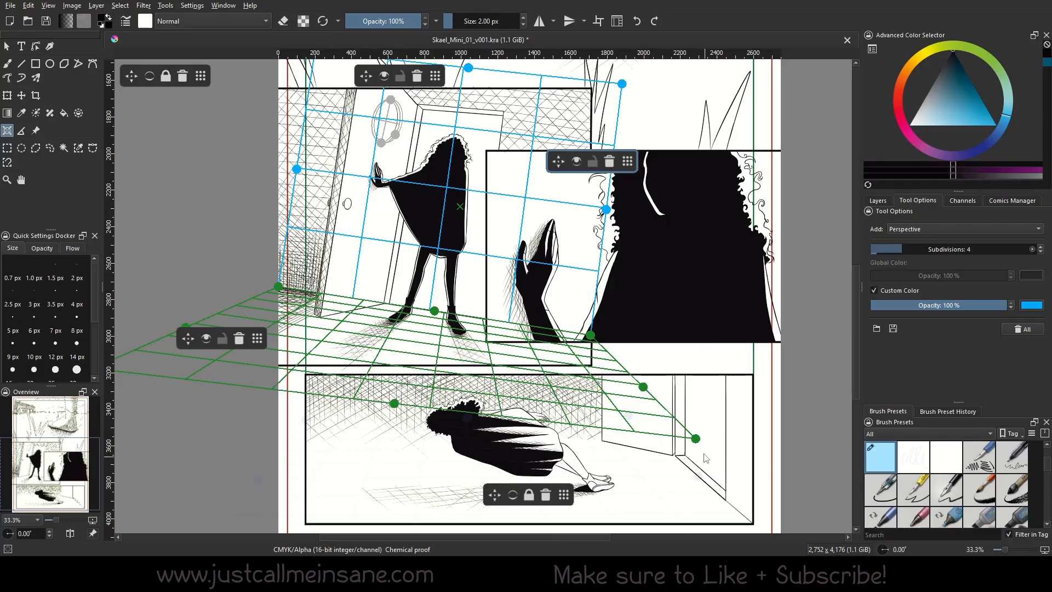
pyautogui.moveTo(695, 439); pyautogui.dragTo(684, 466)
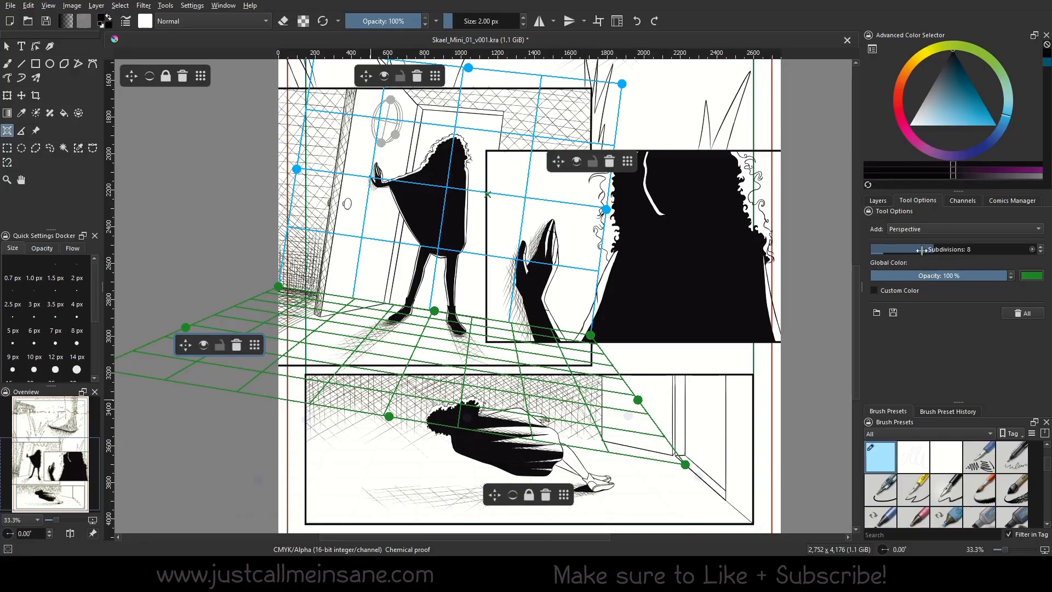
pyautogui.moveTo(924, 250); pyautogui.dragTo(899, 250)
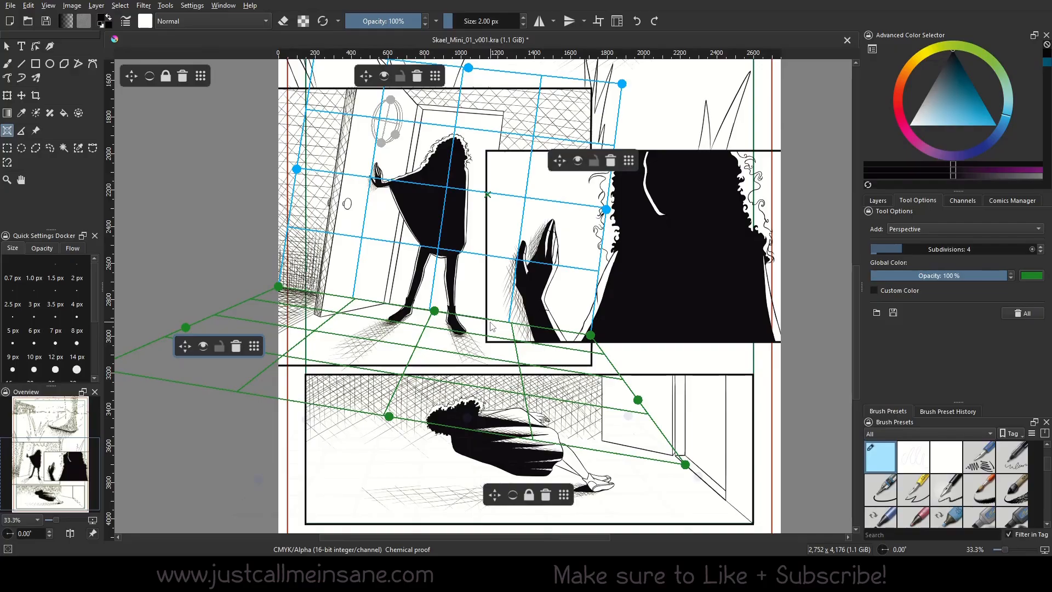
# Step: Extend a new side-wall perspective grid from the blue grid's edge, joining it to the floor grid's outer corner and levelling its upper edge
pyautogui.moveTo(694, 287); pyautogui.dragTo(697, 308)
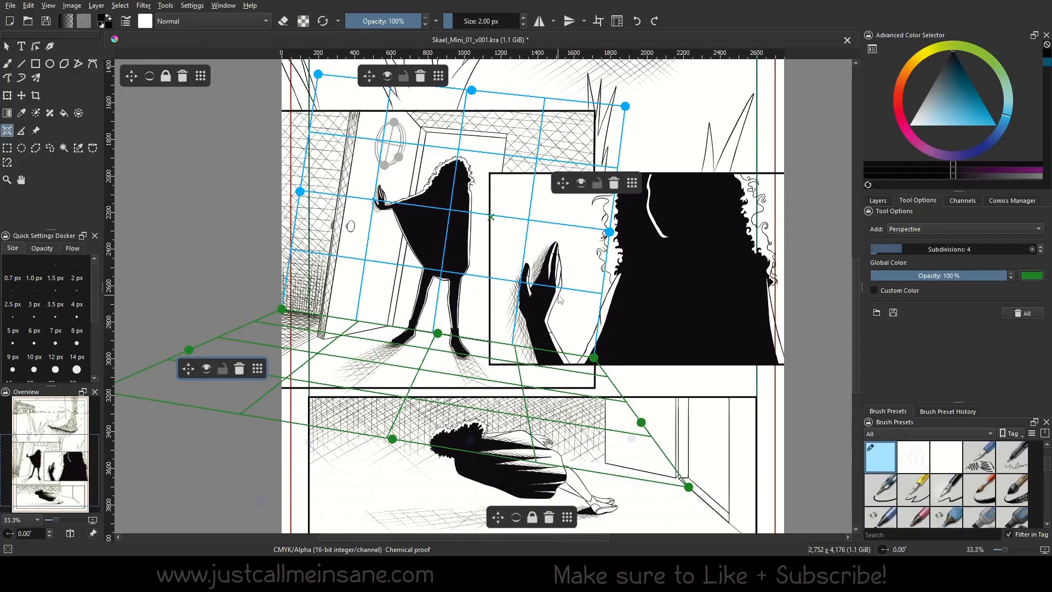
pyautogui.click(593, 356)
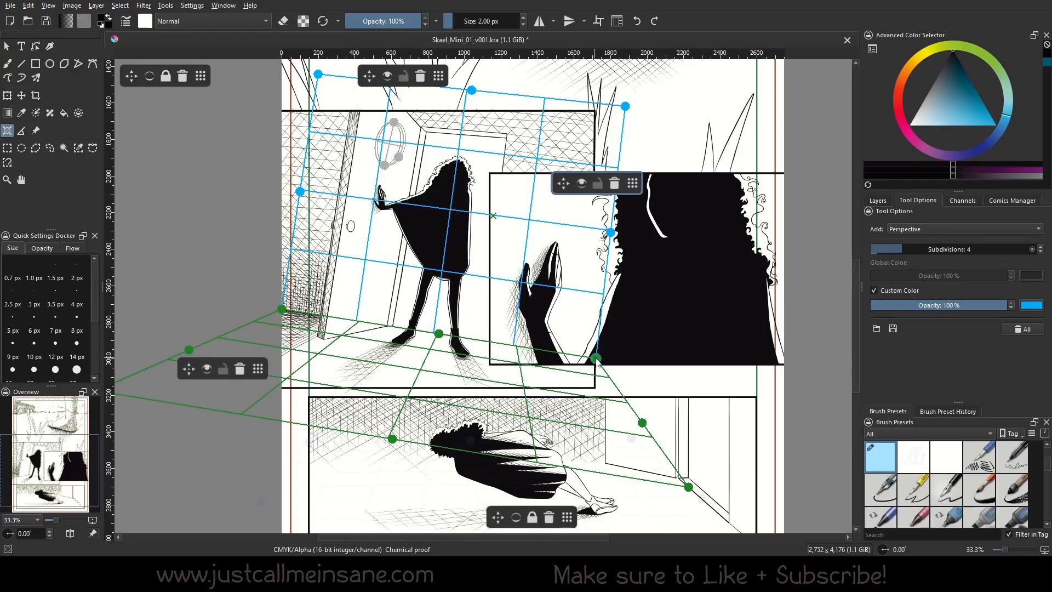
pyautogui.moveTo(610, 233); pyautogui.dragTo(745, 260)
pyautogui.moveTo(727, 375); pyautogui.dragTo(688, 487)
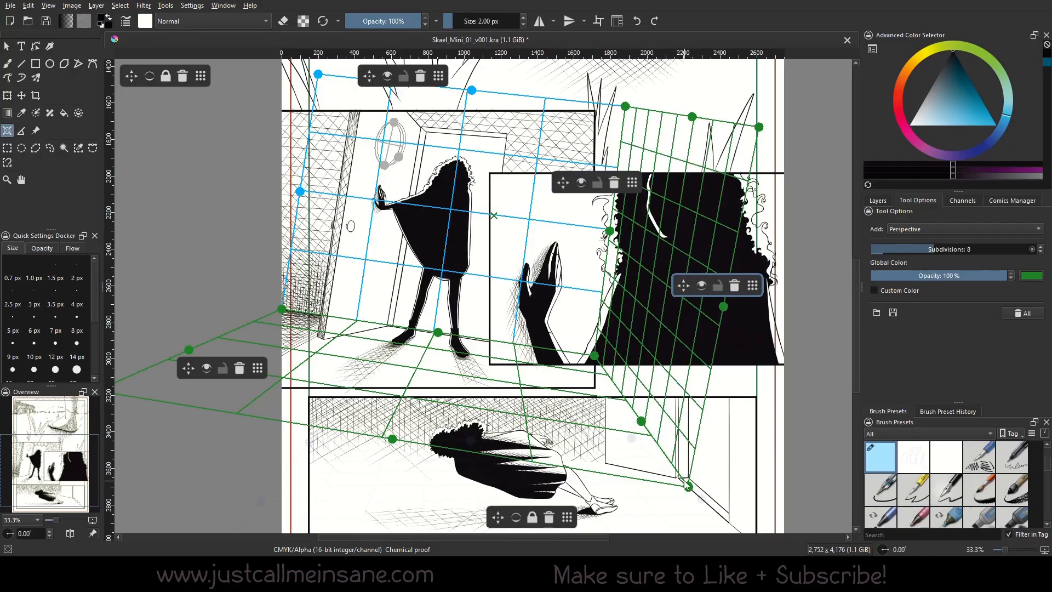
pyautogui.moveTo(760, 127); pyautogui.dragTo(740, 108)
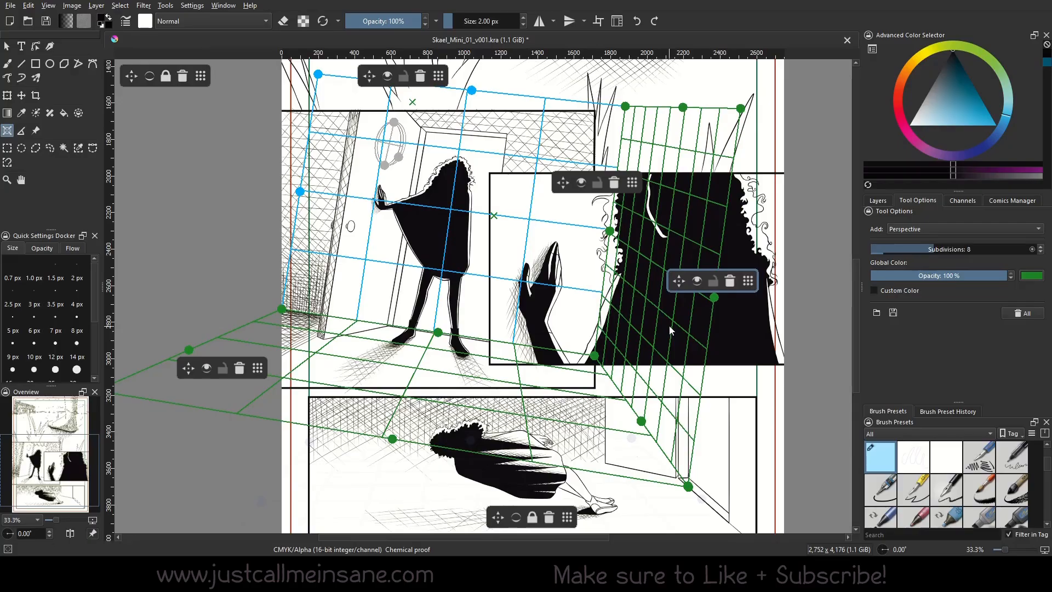
# Step: Set the new side-wall grid's subdivisions to 4 and give it the custom green color #79b075
pyautogui.moveTo(927, 250); pyautogui.dragTo(899, 248)
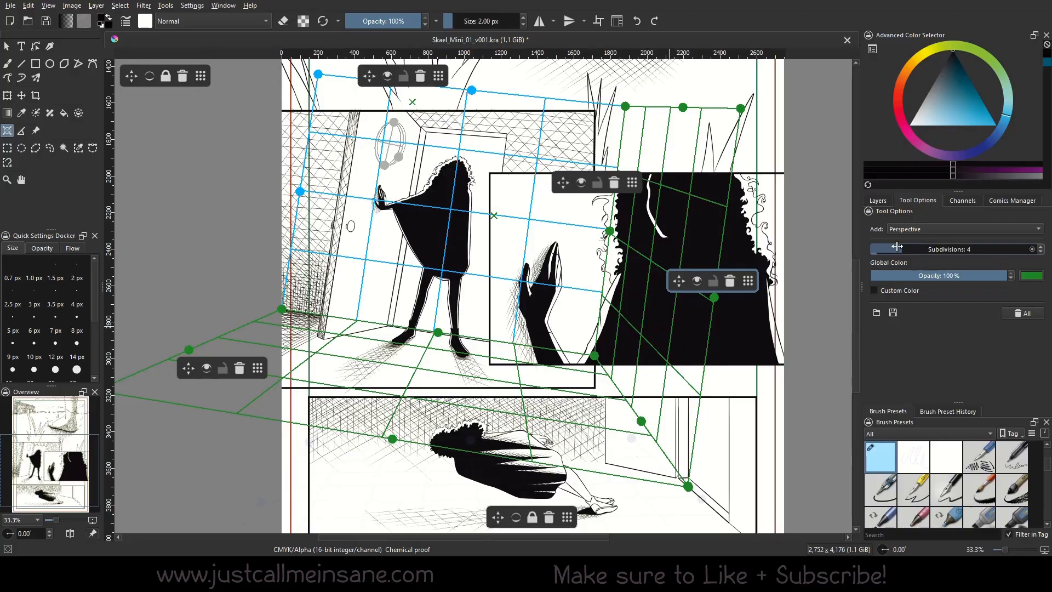
pyautogui.click(1030, 276)
pyautogui.press('Escape')
pyautogui.click(898, 291)
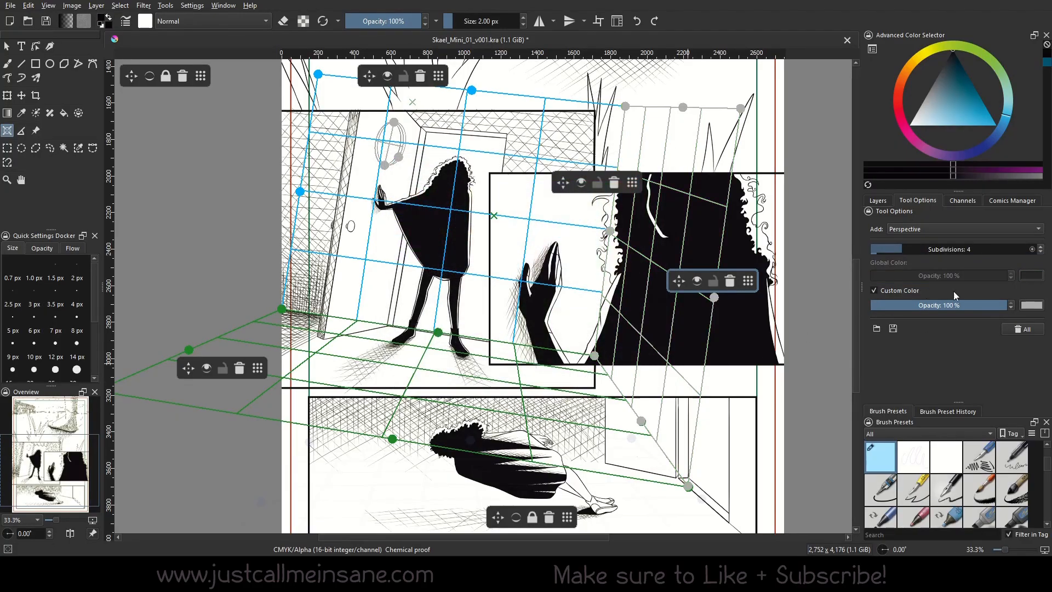
pyautogui.click(1031, 305)
pyautogui.moveTo(591, 212); pyautogui.dragTo(600, 251)
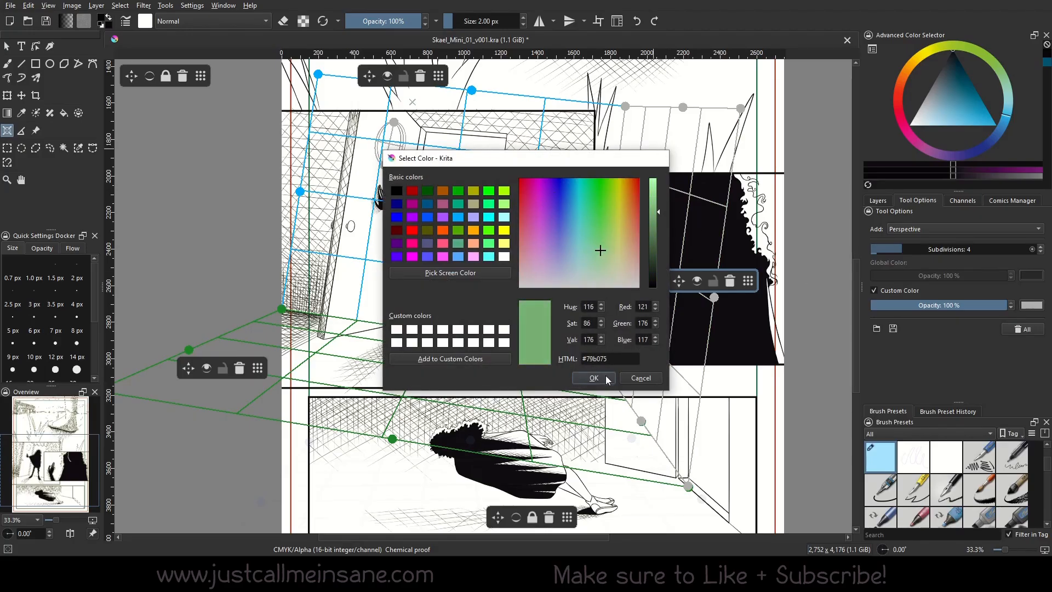
pyautogui.click(593, 378)
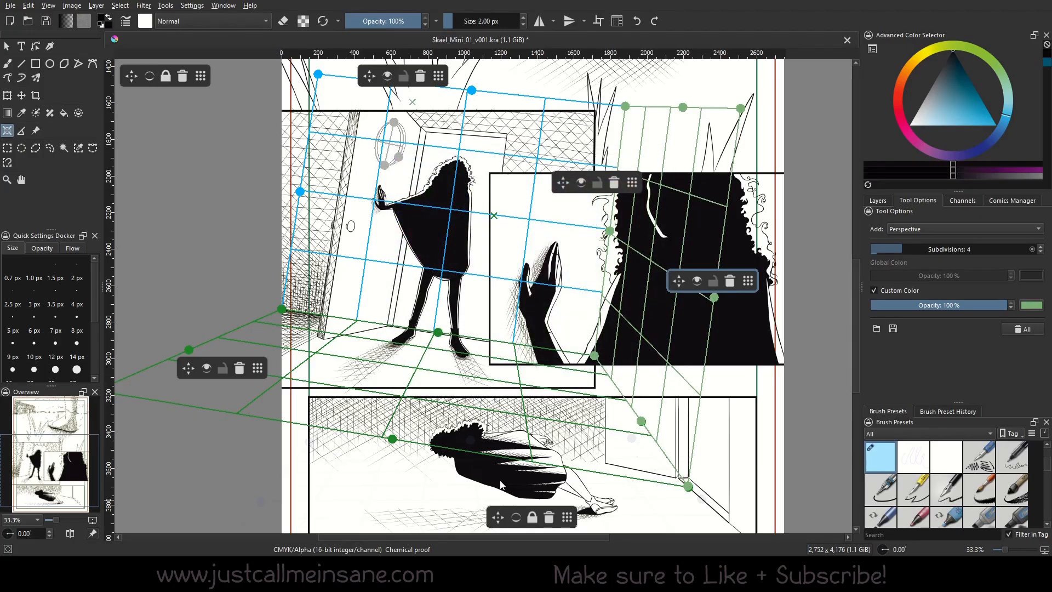
# Step: Give the floor perspective grid the custom orange color #ff5500
pyautogui.click(1028, 306)
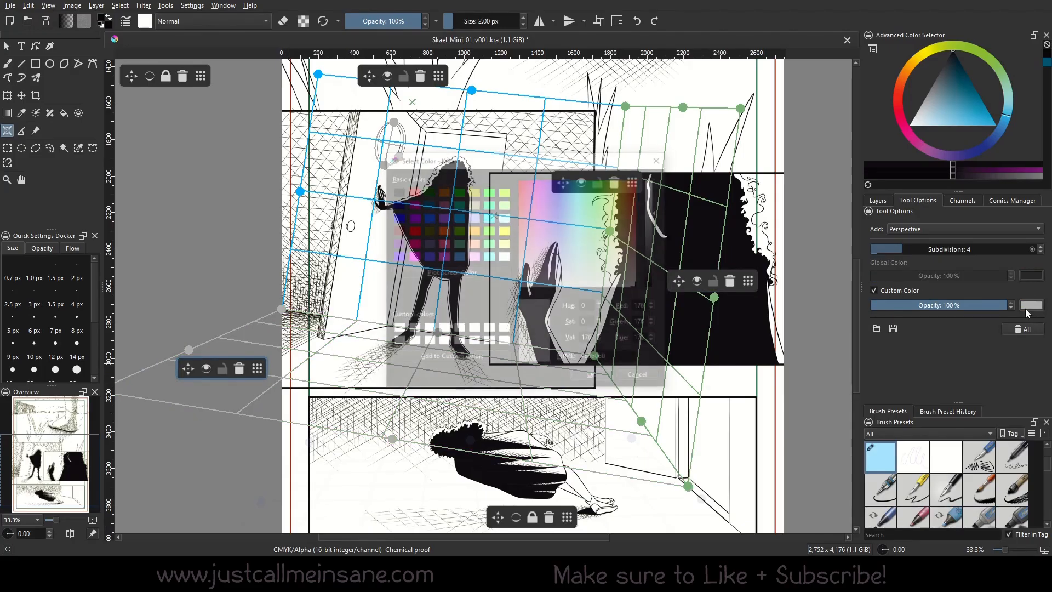
pyautogui.click(440, 231)
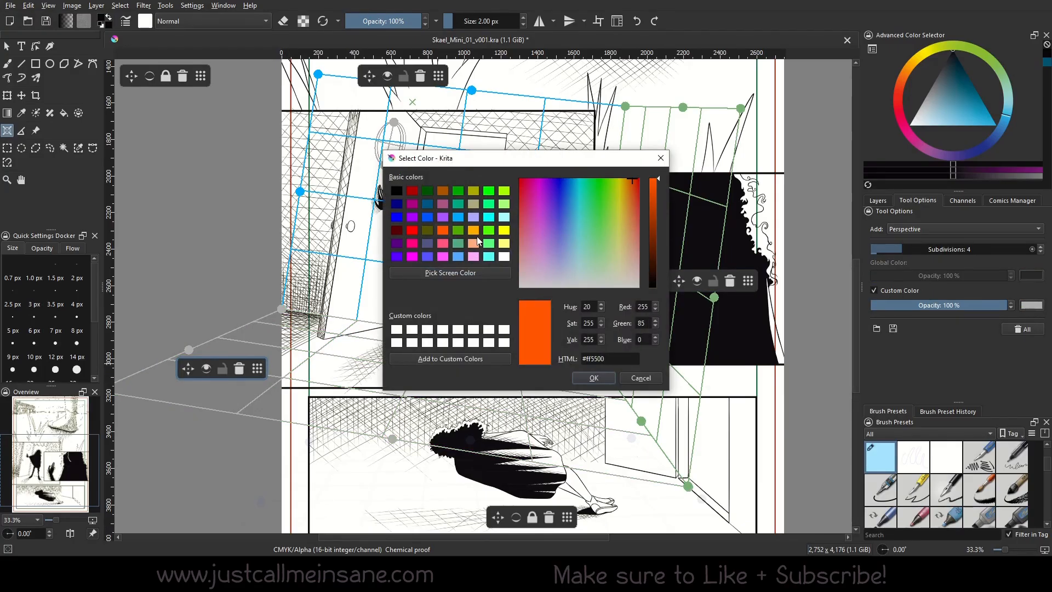
pyautogui.click(594, 378)
pyautogui.moveTo(608, 375); pyautogui.dragTo(600, 402)
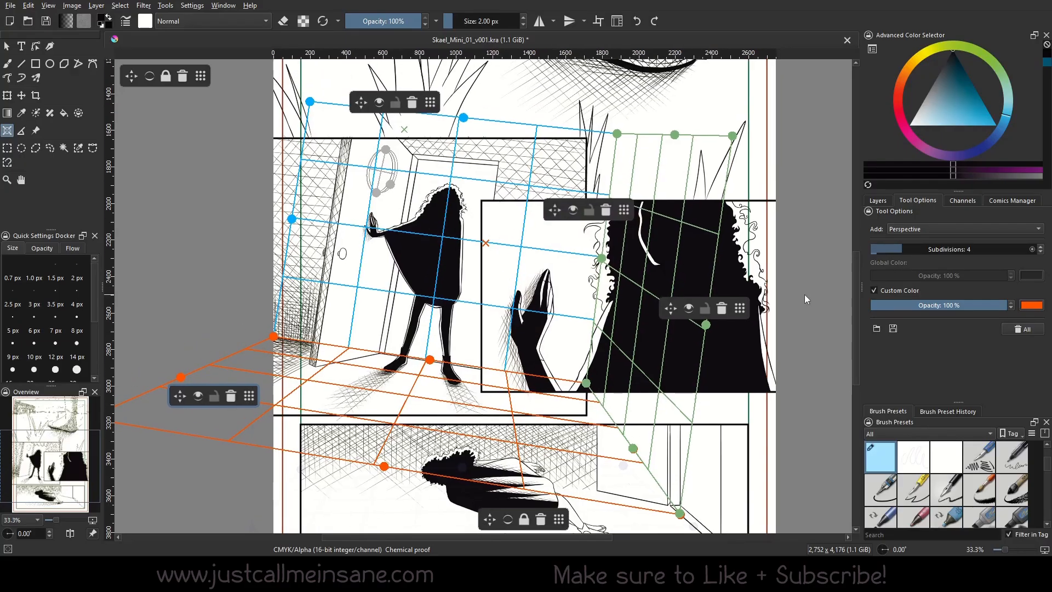
# Step: Switch to the freehand brush with the whole page in view and turn on snapping to assistants
pyautogui.moveTo(57, 519); pyautogui.dragTo(53, 519)
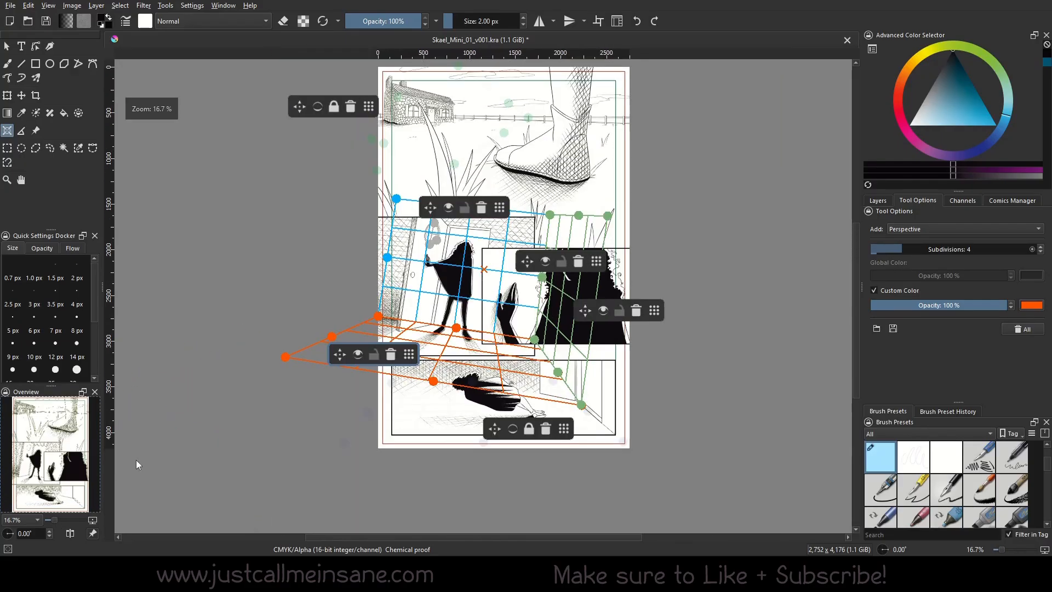
pyautogui.click(12, 65)
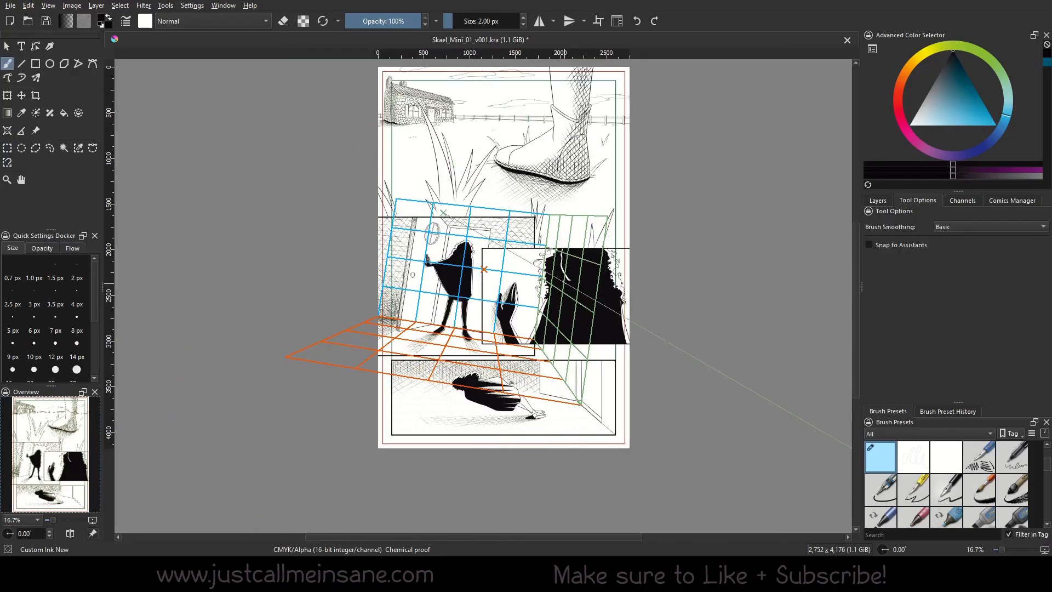
pyautogui.click(911, 246)
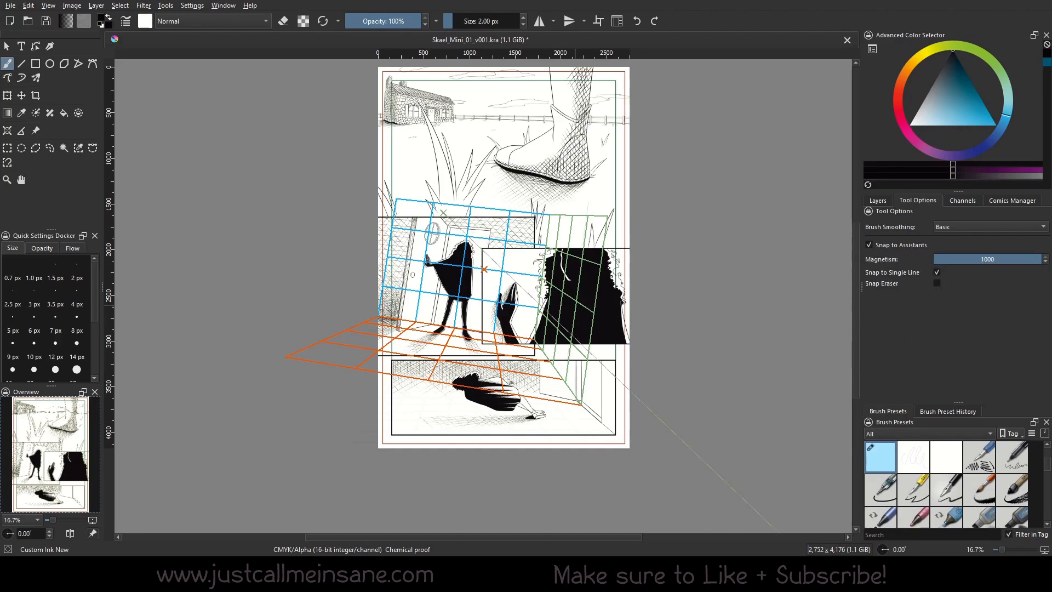
# Step: Paint thick blue 55.44 px strokes snapped along the lines and outer edges of the back-wall and side-wall grids
pyautogui.moveTo(55, 520); pyautogui.dragTo(59, 525)
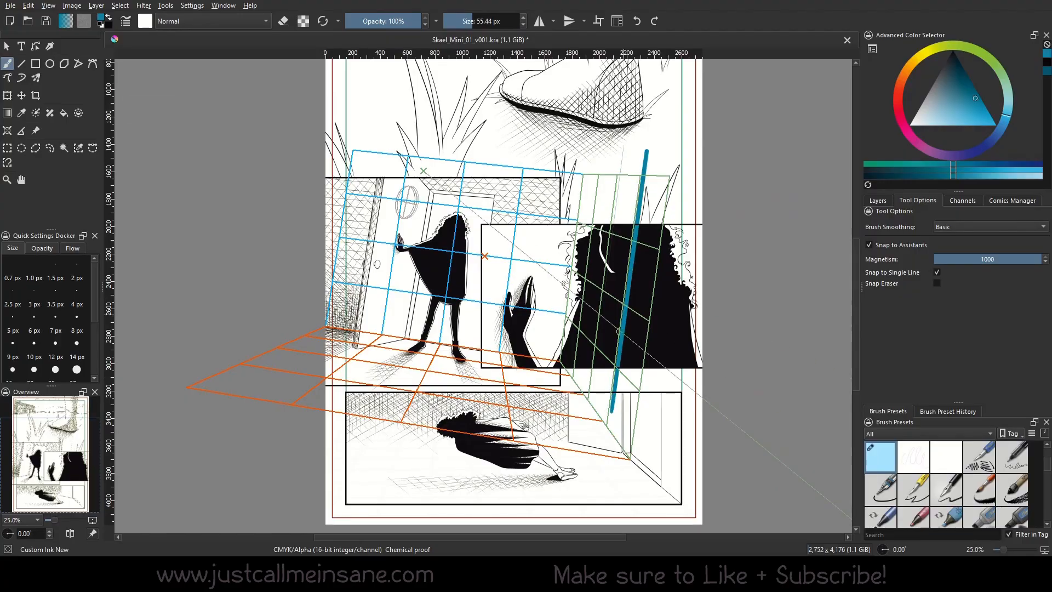
pyautogui.moveTo(613, 390); pyautogui.dragTo(634, 413)
pyautogui.moveTo(560, 359); pyautogui.dragTo(638, 467)
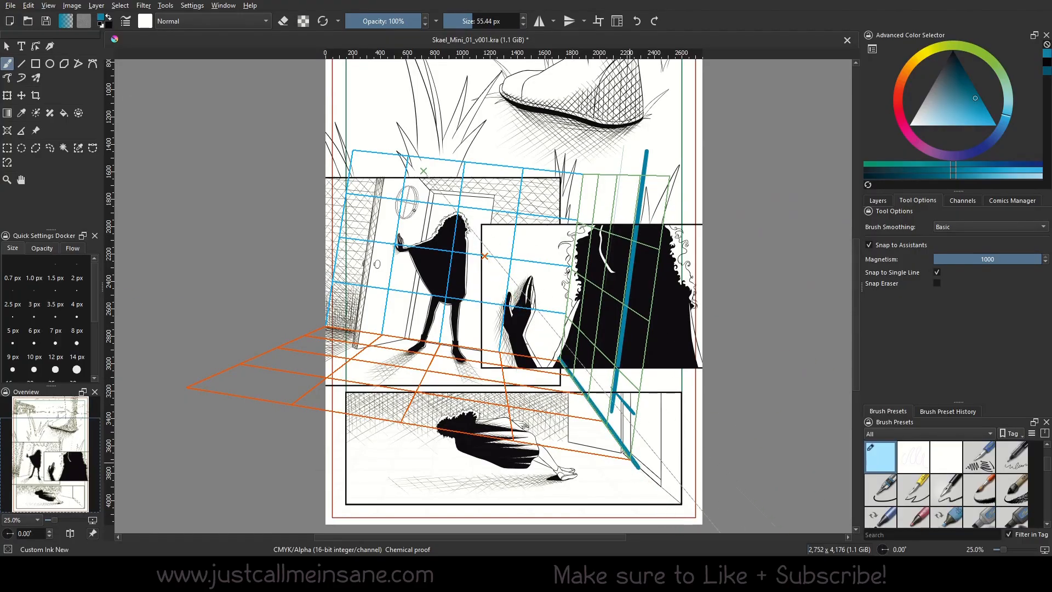
pyautogui.moveTo(629, 421); pyautogui.dragTo(635, 254)
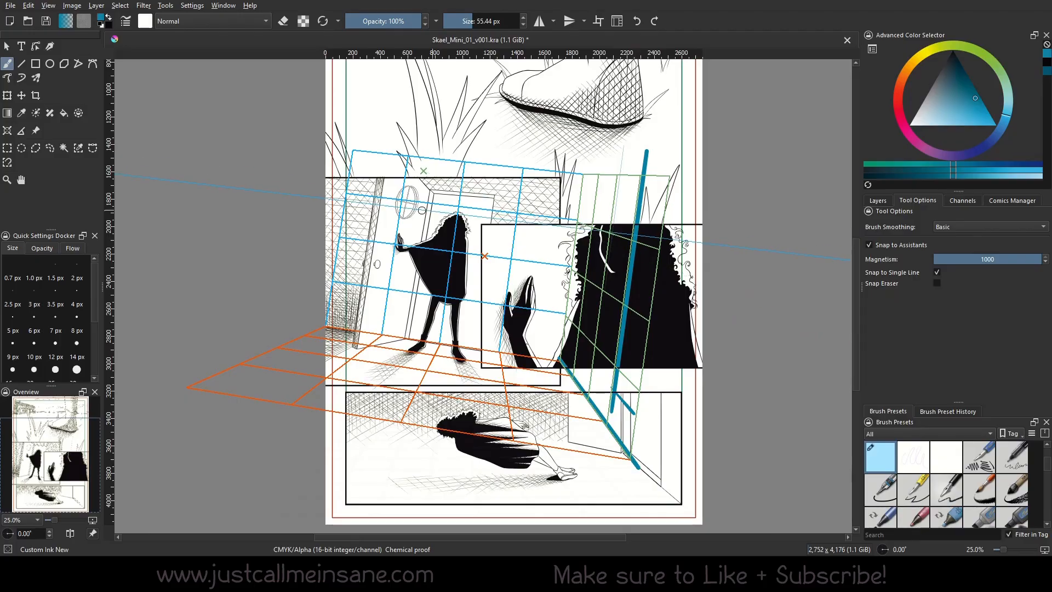
pyautogui.moveTo(462, 174); pyautogui.dragTo(436, 358)
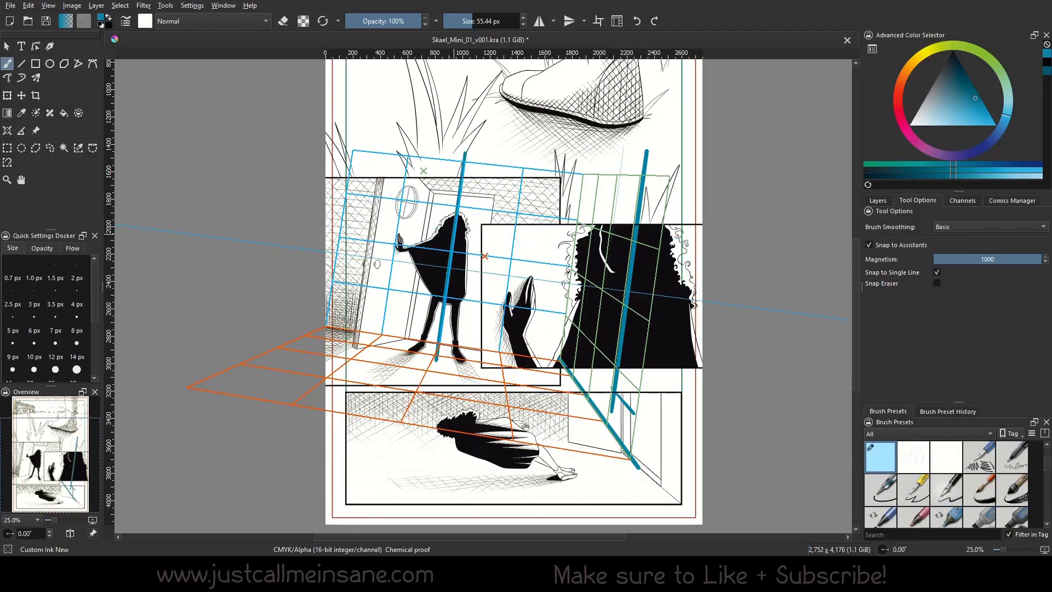
pyautogui.moveTo(328, 330); pyautogui.dragTo(559, 364)
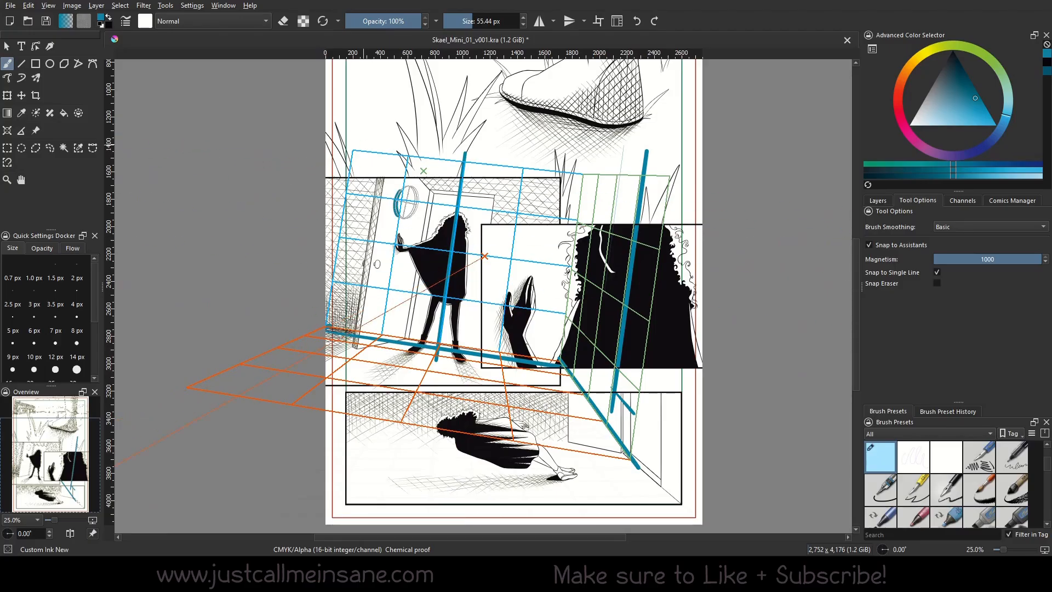
pyautogui.moveTo(584, 176); pyautogui.dragTo(562, 349)
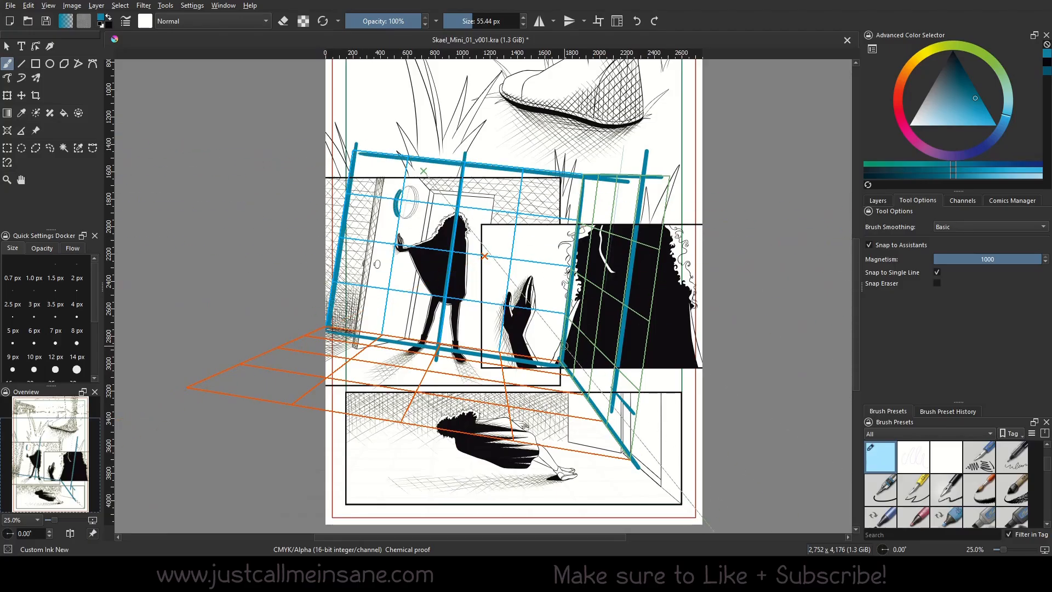
pyautogui.moveTo(665, 179); pyautogui.dragTo(627, 441)
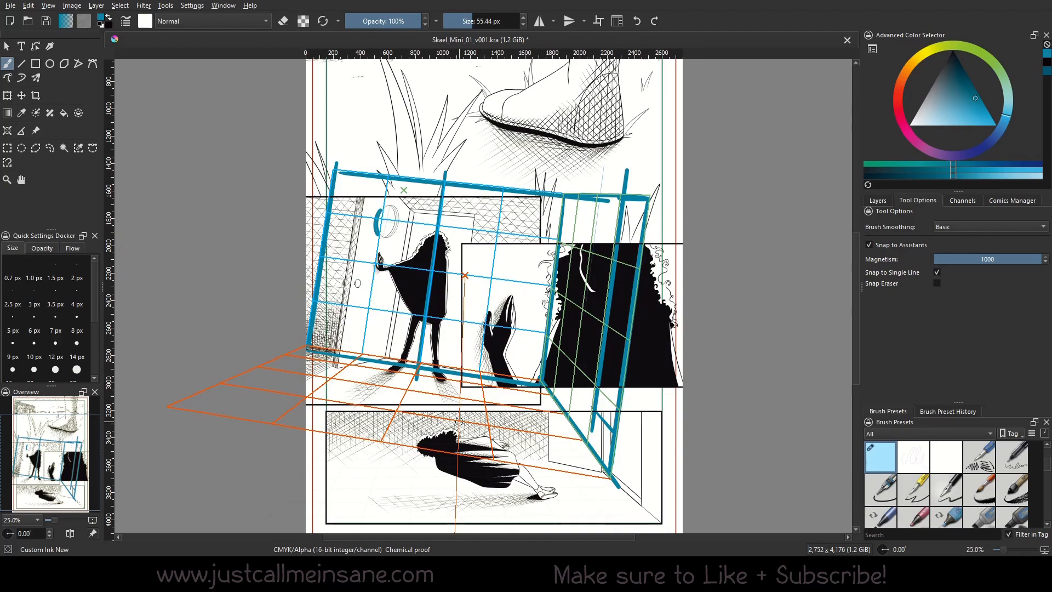
# Step: Scribble loose blue loops across the boot panel above the grids and undo them
pyautogui.moveTo(376, 138)
pyautogui.mouseDown()
pyautogui.moveTo(336, 144)
pyautogui.moveTo(403, 110)
pyautogui.moveTo(438, 160)
pyautogui.moveTo(446, 110)
pyautogui.moveTo(539, 176)
pyautogui.moveTo(416, 118)
pyautogui.moveTo(471, 128)
pyautogui.mouseUp()
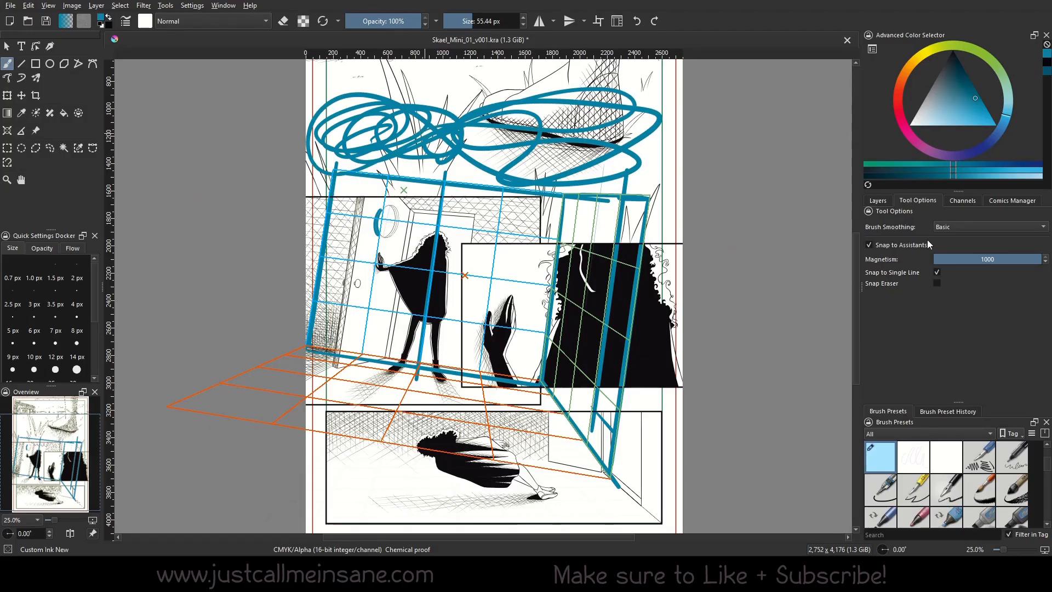
pyautogui.hotkey('ctrl', 'z')
pyautogui.moveTo(593, 235); pyautogui.dragTo(587, 262)
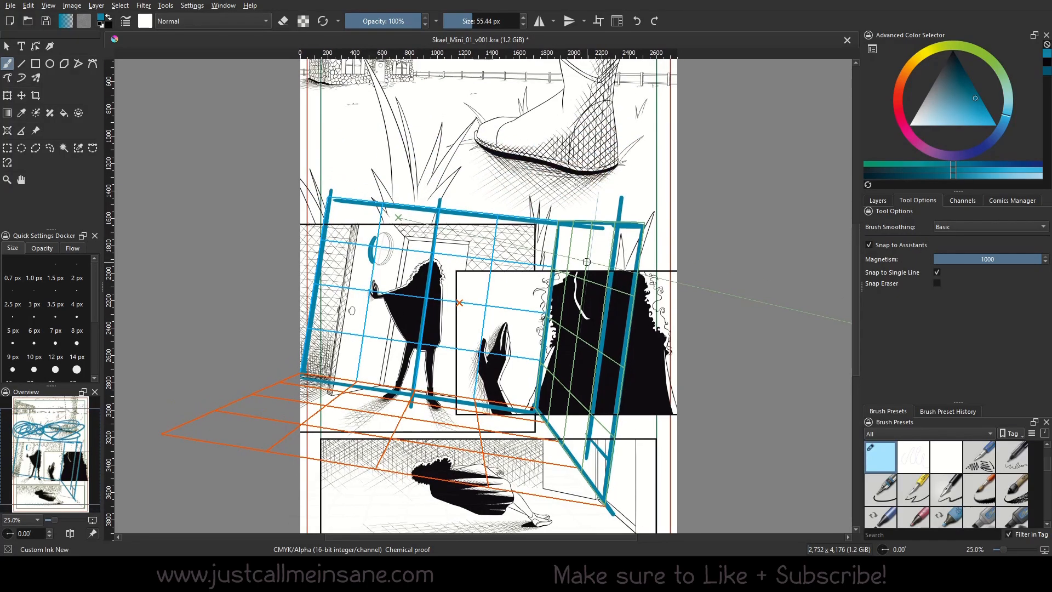
# Step: Switch to the Assistant Tool and choose Perspective as the assistant type to add
pyautogui.click(965, 226)
pyautogui.click(904, 324)
pyautogui.click(7, 131)
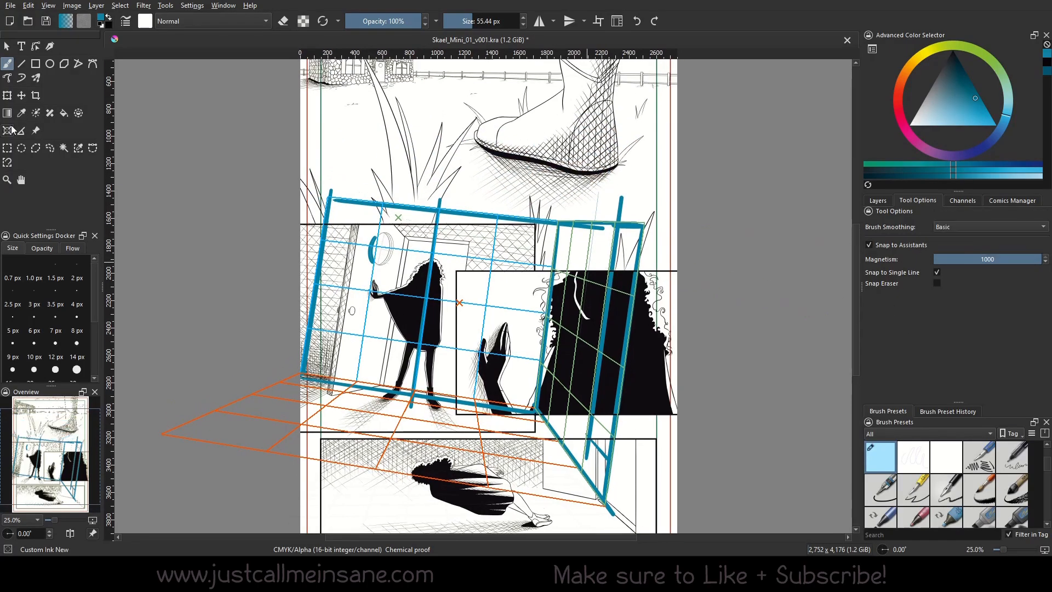
pyautogui.click(949, 230)
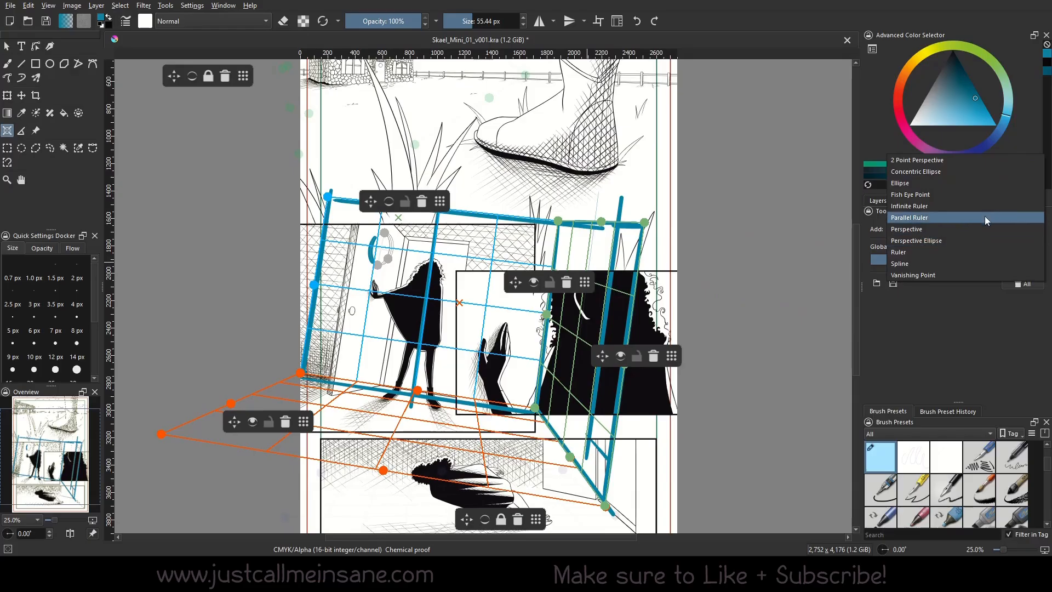
pyautogui.click(918, 230)
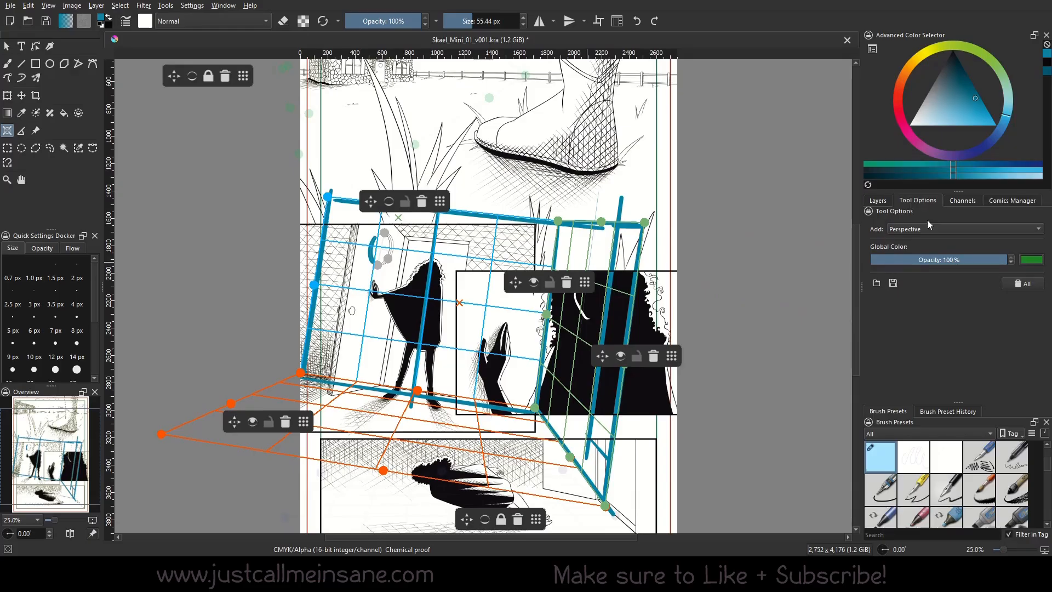
# Step: Place a four-corner perspective grid over the door frame behind the standing figure in the middle comic panel
pyautogui.moveTo(681, 253); pyautogui.dragTo(686, 227)
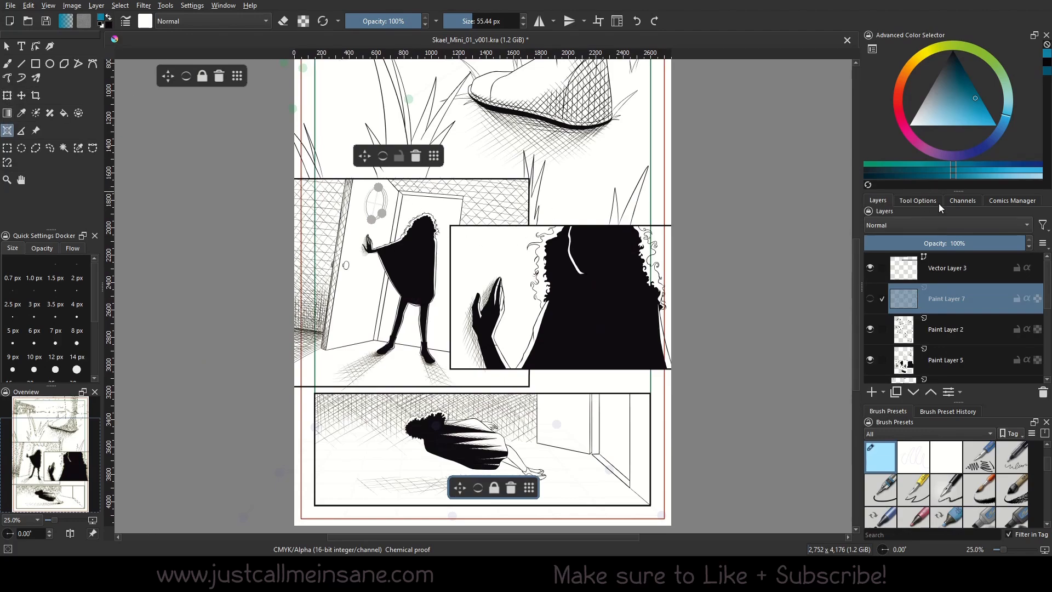
pyautogui.click(923, 201)
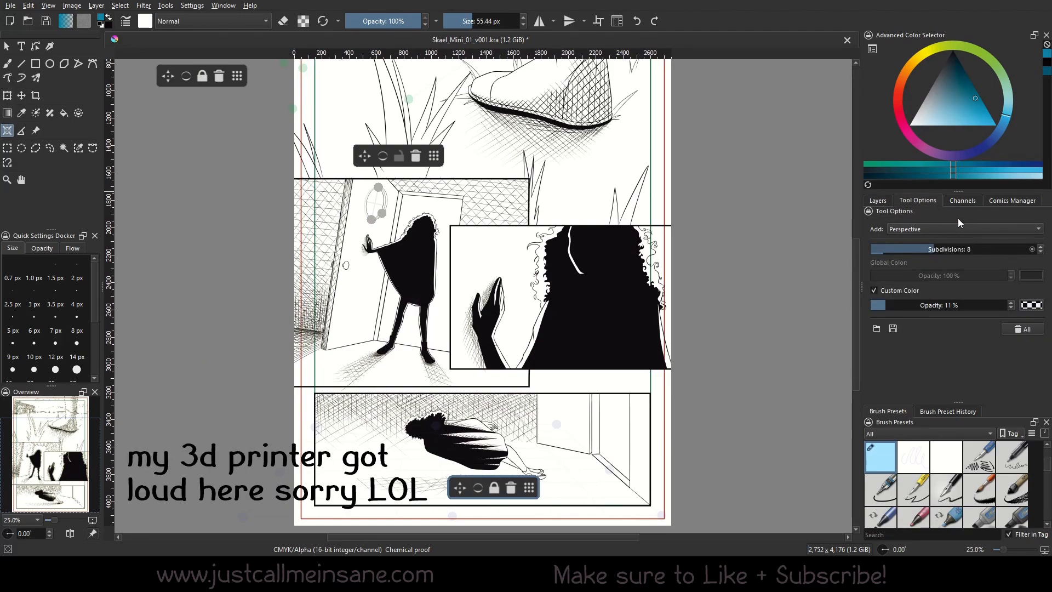
pyautogui.click(401, 193)
pyautogui.click(463, 196)
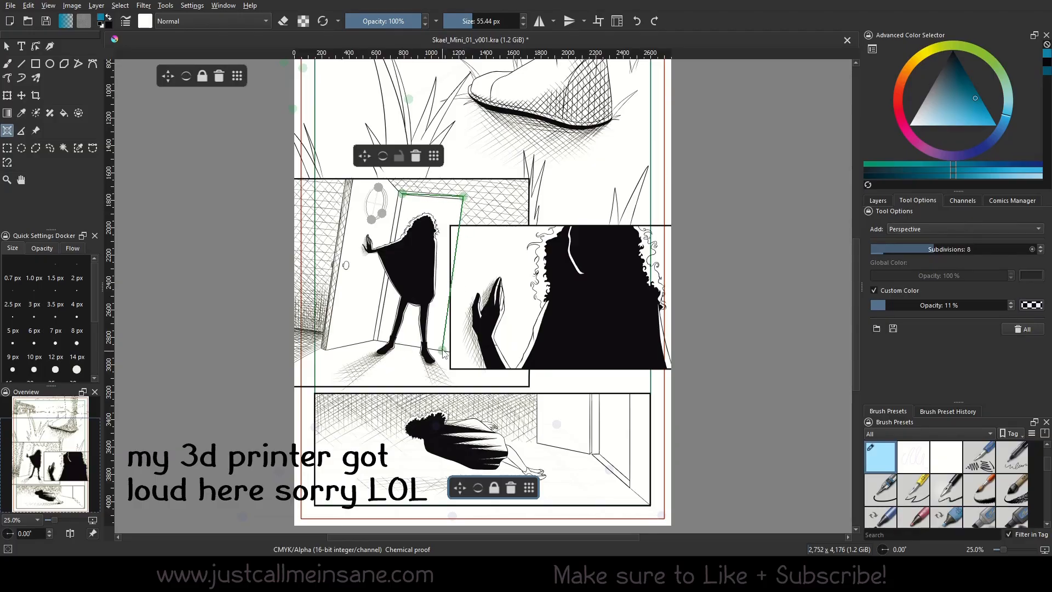
pyautogui.click(443, 354)
pyautogui.click(376, 340)
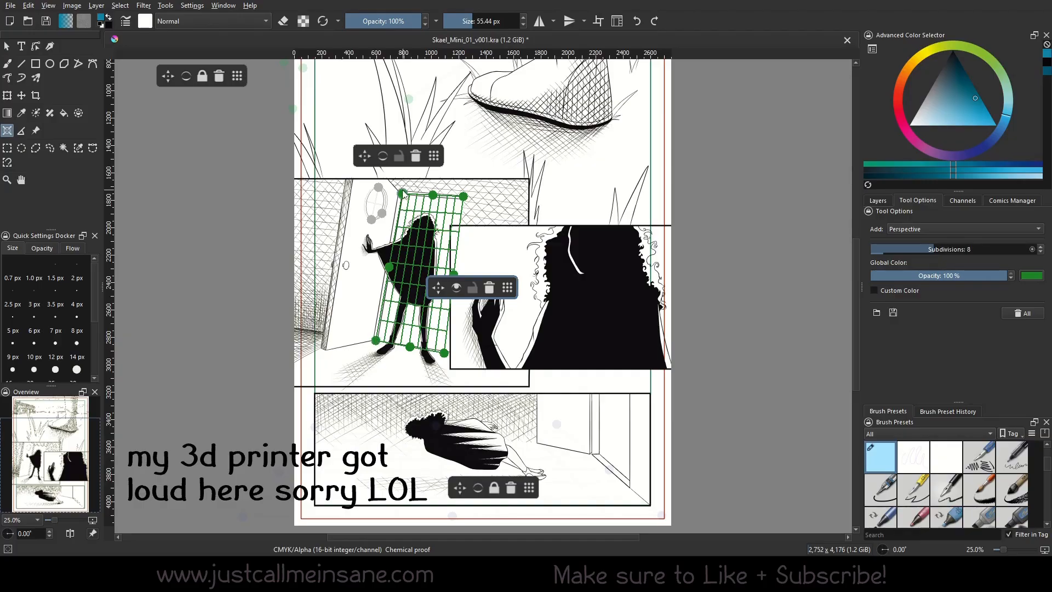
# Step: Fine-tune the upper and lower corners of the doorway's perspective grid to match the drawn door frame
pyautogui.moveTo(402, 194); pyautogui.dragTo(400, 190)
pyautogui.moveTo(375, 340); pyautogui.dragTo(372, 341)
pyautogui.moveTo(55, 520); pyautogui.dragTo(56, 521)
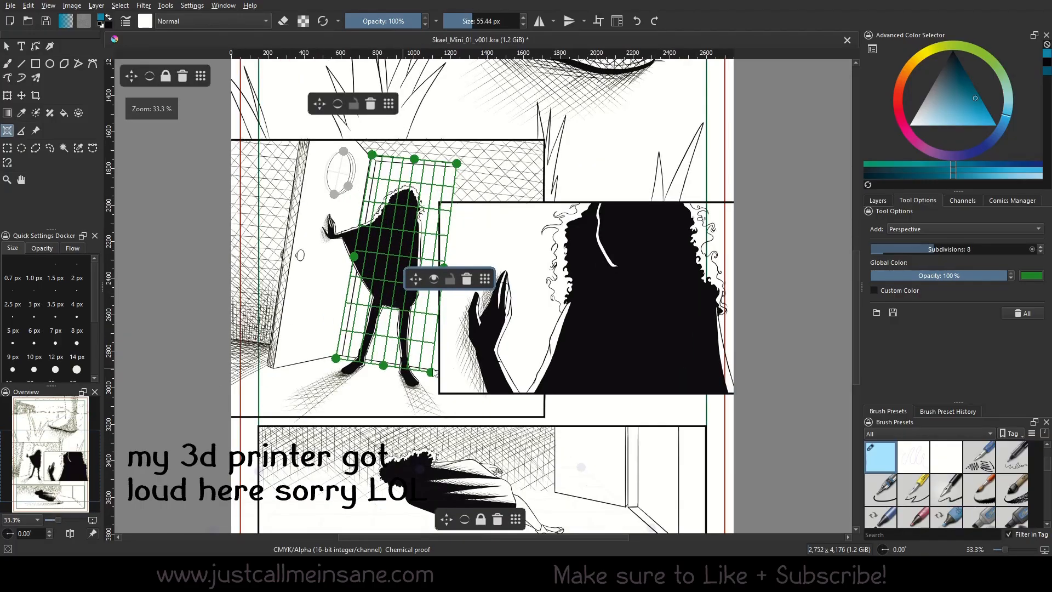
pyautogui.moveTo(431, 372)
pyautogui.mouseDown()
pyautogui.moveTo(419, 300)
pyautogui.moveTo(434, 366)
pyautogui.mouseUp()
pyautogui.moveTo(335, 359); pyautogui.dragTo(335, 352)
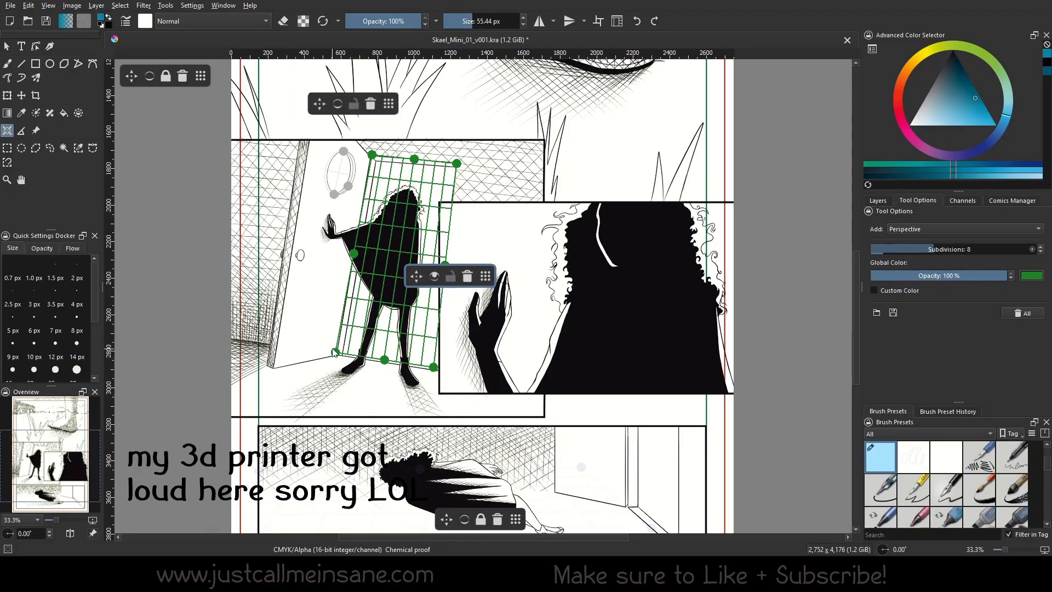
pyautogui.moveTo(433, 367); pyautogui.dragTo(432, 371)
pyautogui.moveTo(337, 352); pyautogui.dragTo(338, 355)
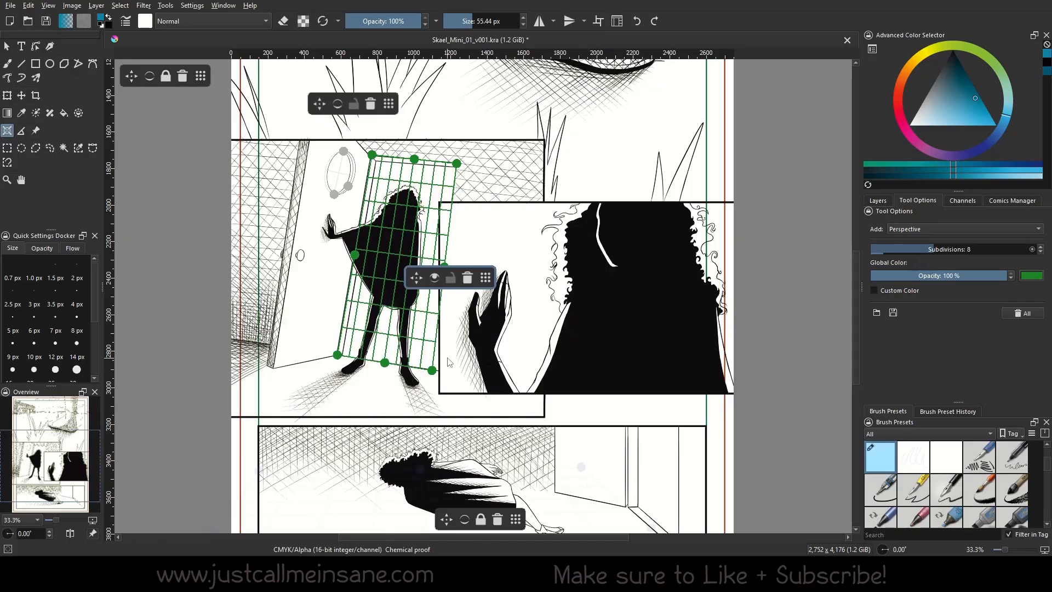
# Step: Extend the doorway grid into a box by pulling connected perspective grids out for both sides, the top and the floor
pyautogui.moveTo(444, 264); pyautogui.dragTo(474, 223)
pyautogui.moveTo(346, 258); pyautogui.dragTo(395, 205)
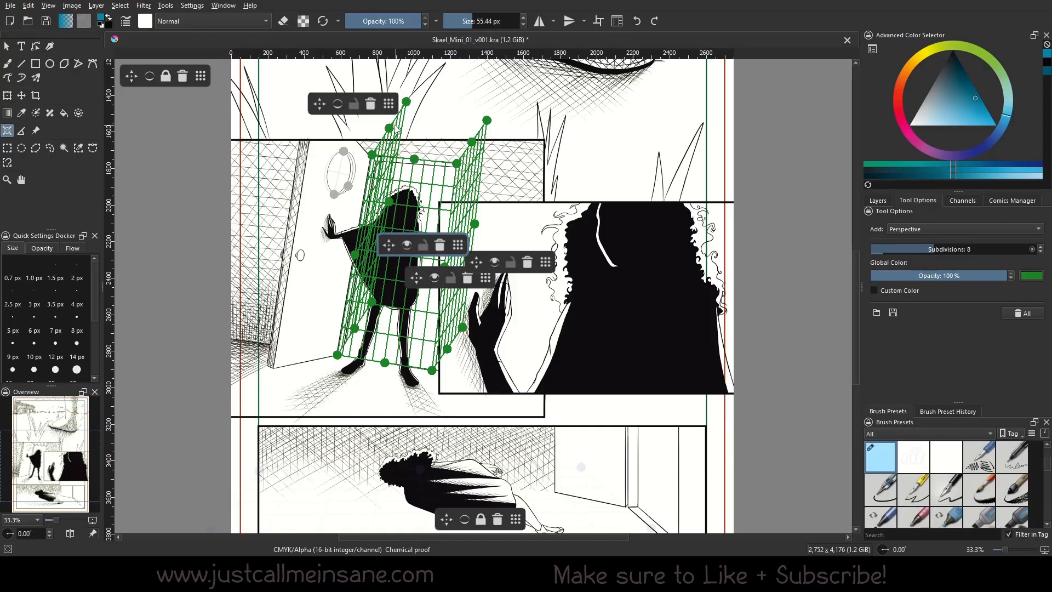
pyautogui.moveTo(393, 128); pyautogui.dragTo(476, 139)
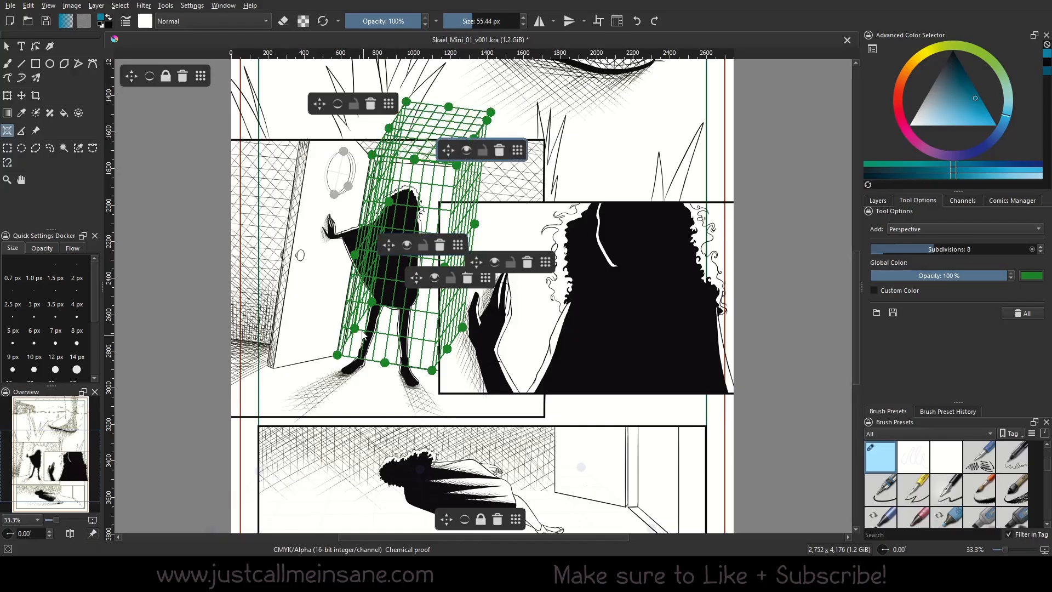
pyautogui.moveTo(448, 348); pyautogui.dragTo(450, 347)
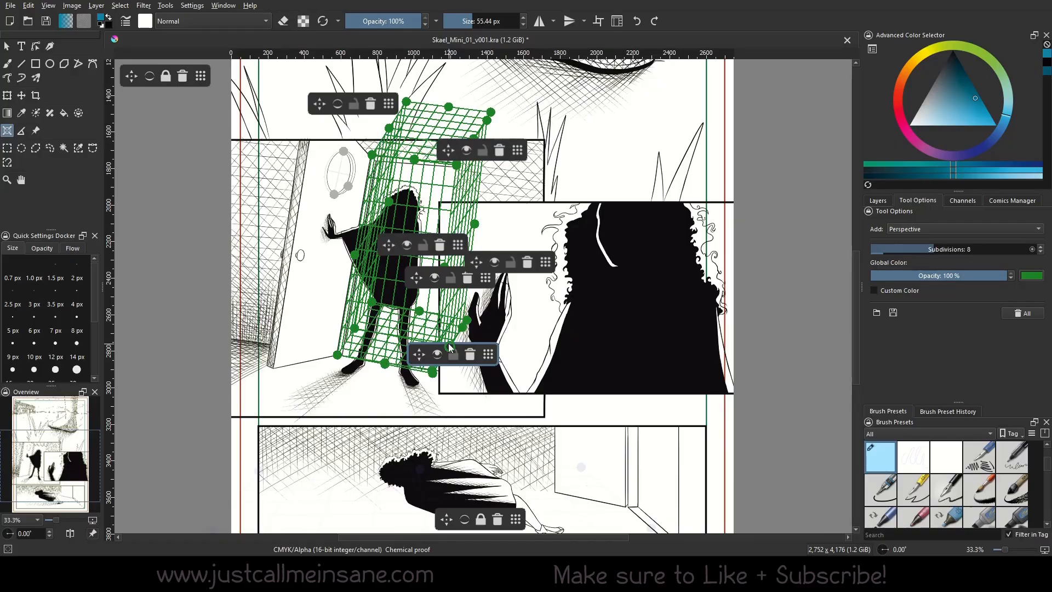
# Step: Delete all five perspective grids that form the box around the doorway
pyautogui.click(499, 150)
pyautogui.click(439, 244)
pyautogui.click(527, 262)
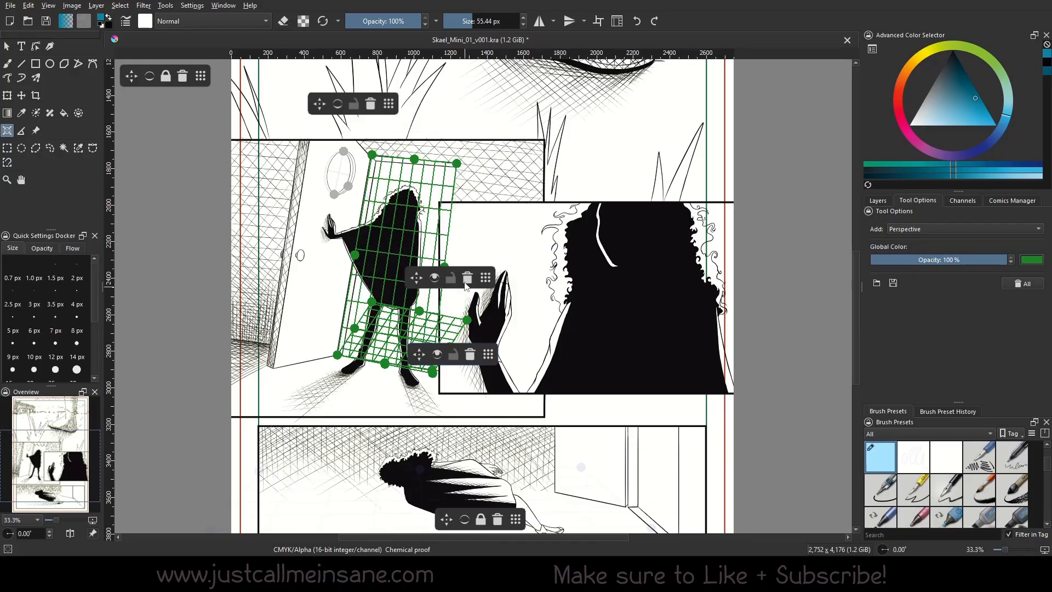
pyautogui.click(465, 283)
pyautogui.click(469, 357)
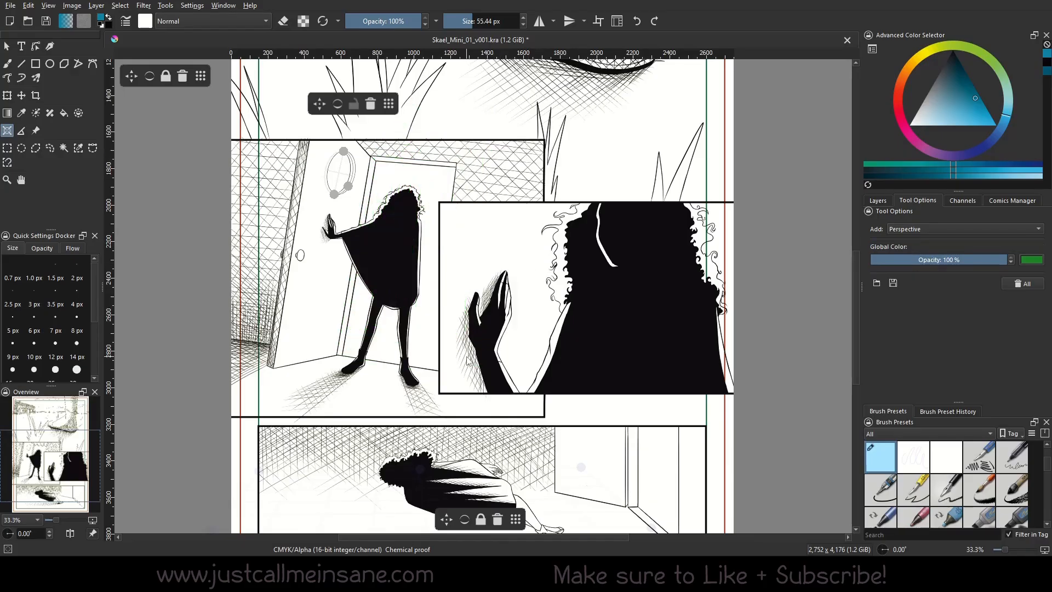
pyautogui.moveTo(543, 350); pyautogui.dragTo(483, 326)
pyautogui.moveTo(596, 341); pyautogui.dragTo(606, 304)
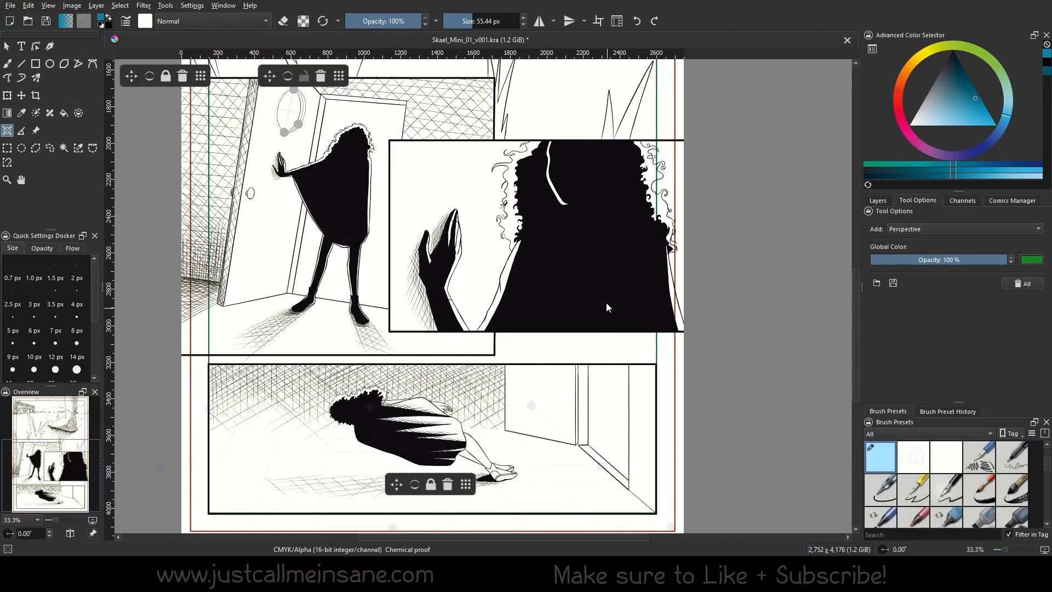
pyautogui.moveTo(56, 518); pyautogui.dragTo(53, 518)
pyautogui.moveTo(647, 227); pyautogui.dragTo(591, 279)
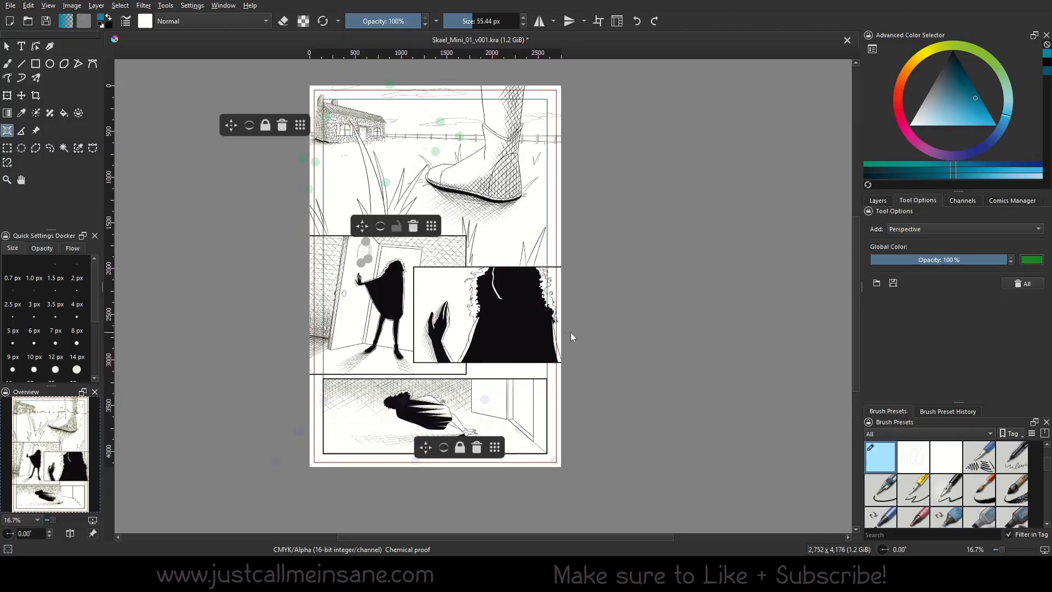
pyautogui.moveTo(570, 332); pyautogui.dragTo(537, 323)
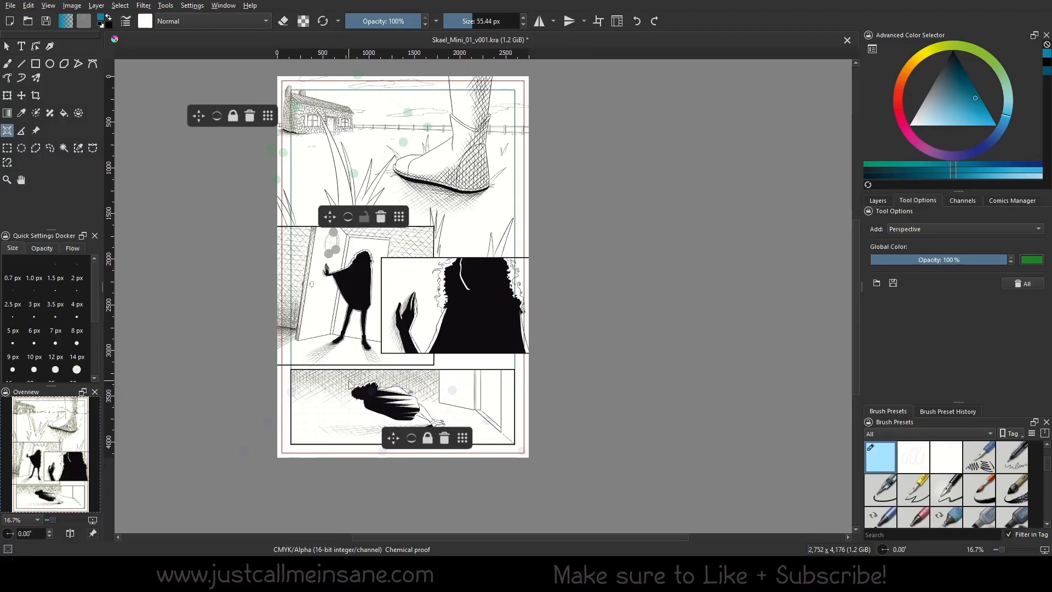